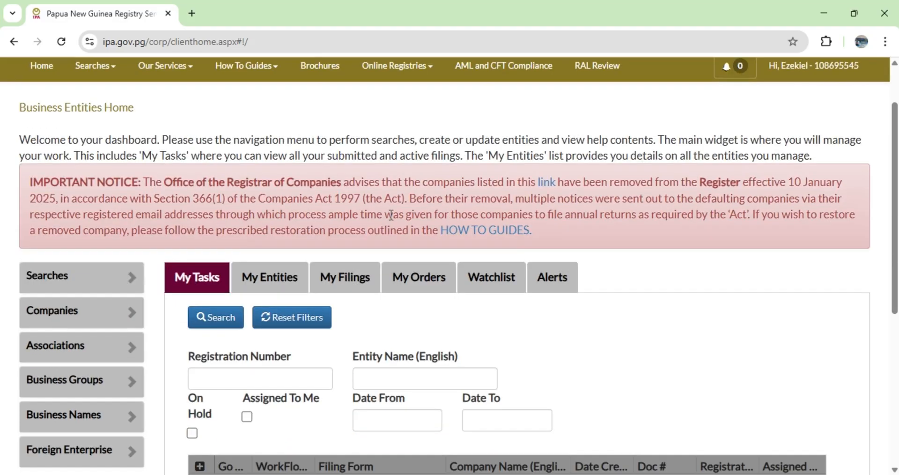
# Start a new business name registration application from the Business Names services.
pyautogui.scroll(2, 392, 226)
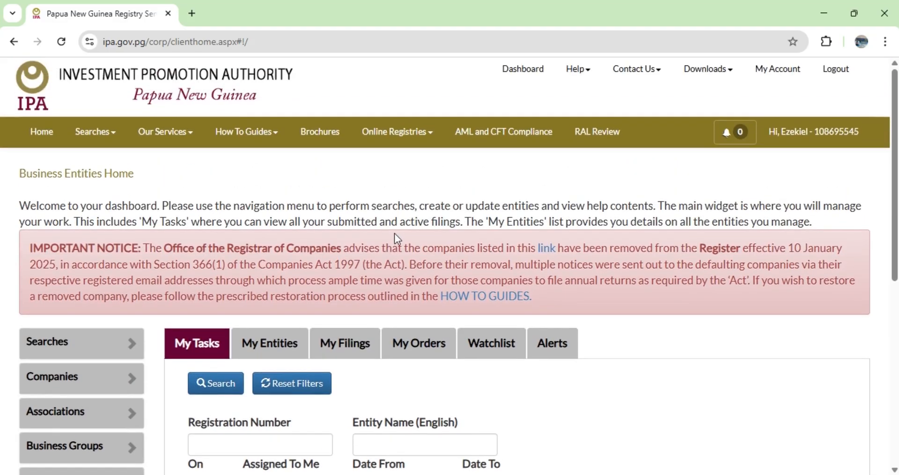
pyautogui.scroll(-2, 394, 235)
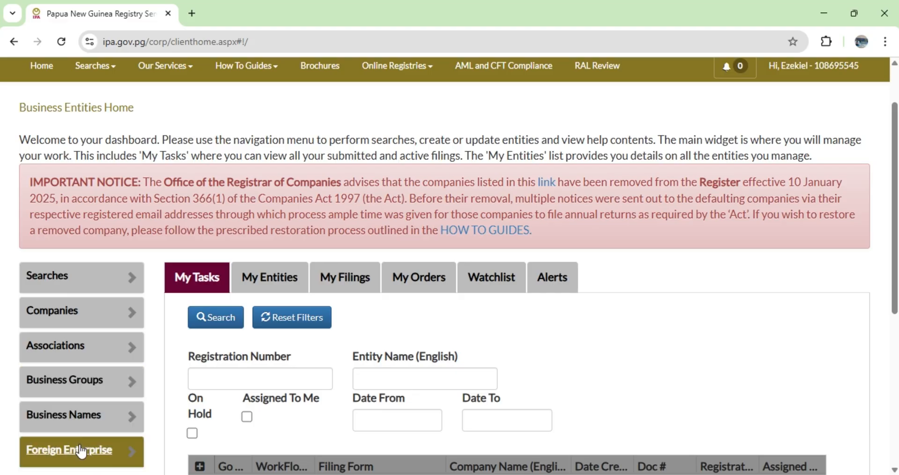
pyautogui.click(78, 417)
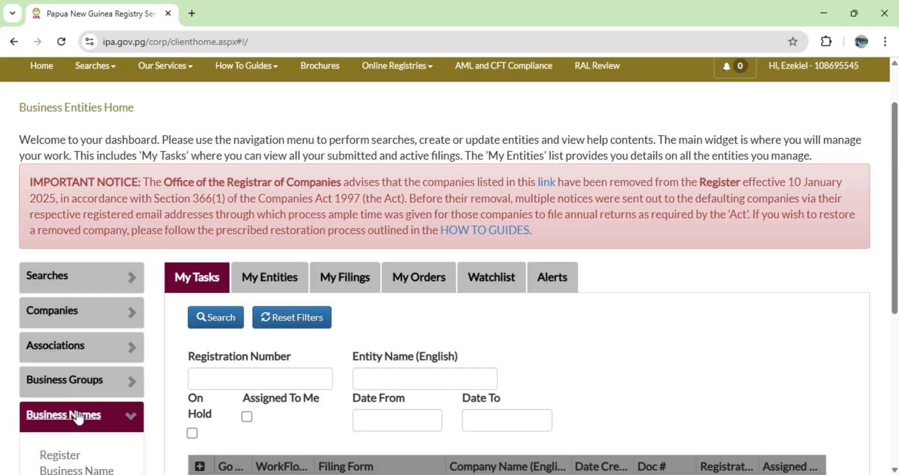
pyautogui.scroll(-3, 107, 361)
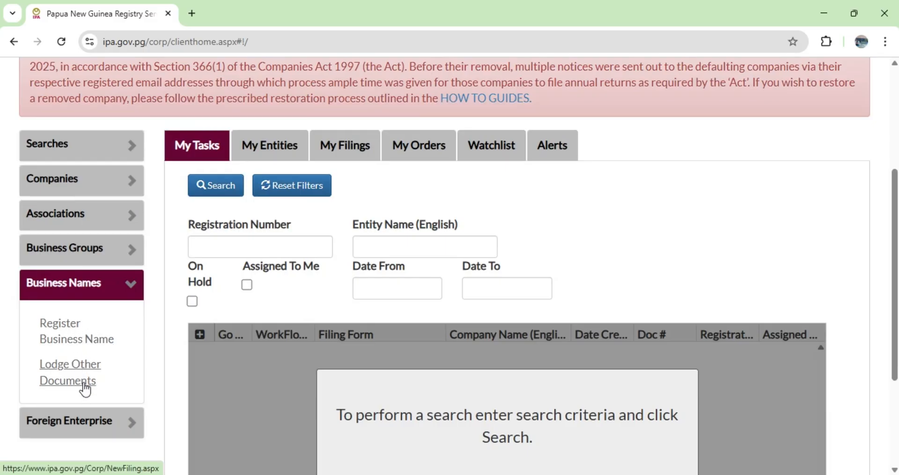
pyautogui.click(78, 330)
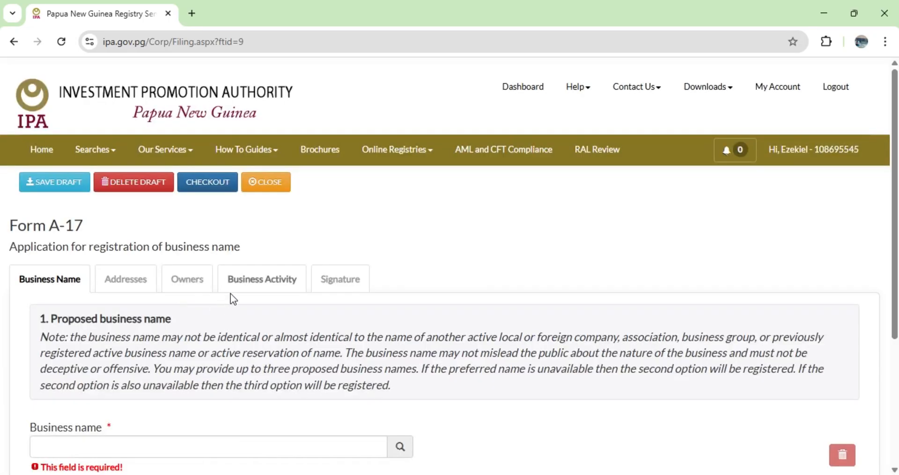
# Enter JOW BLOW CONSTRUCTIONS as the first proposed business name.
pyautogui.scroll(-1, 209, 299)
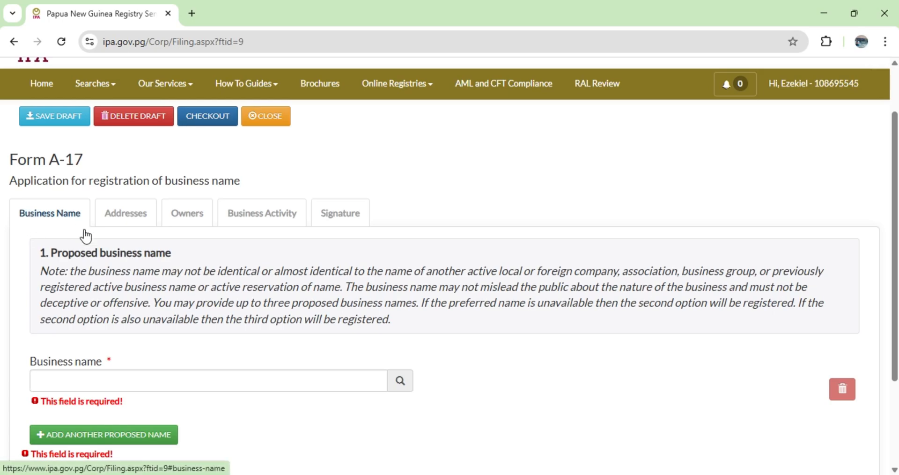
pyautogui.scroll(-1, 135, 307)
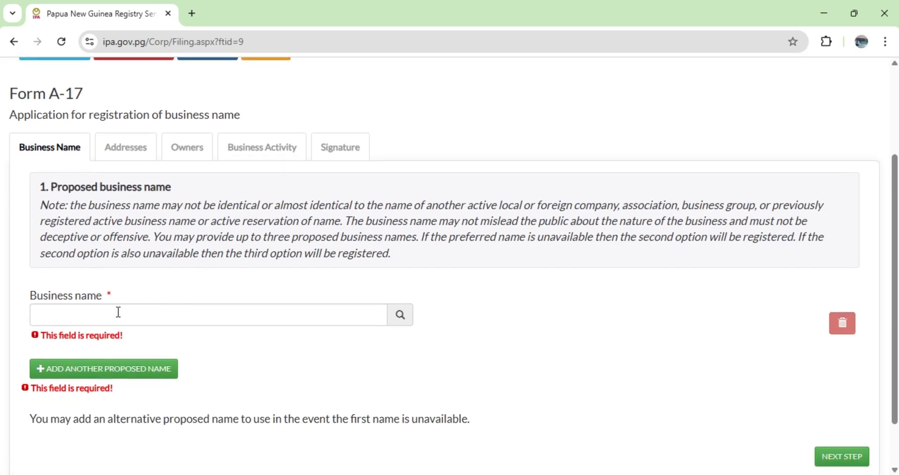
pyautogui.click(119, 312)
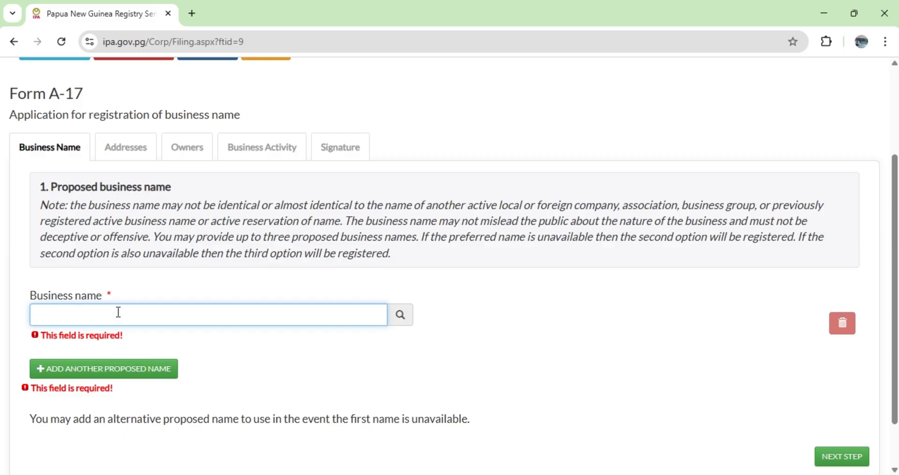
pyautogui.write('JOW BLOW CONSTRUCTIONS')
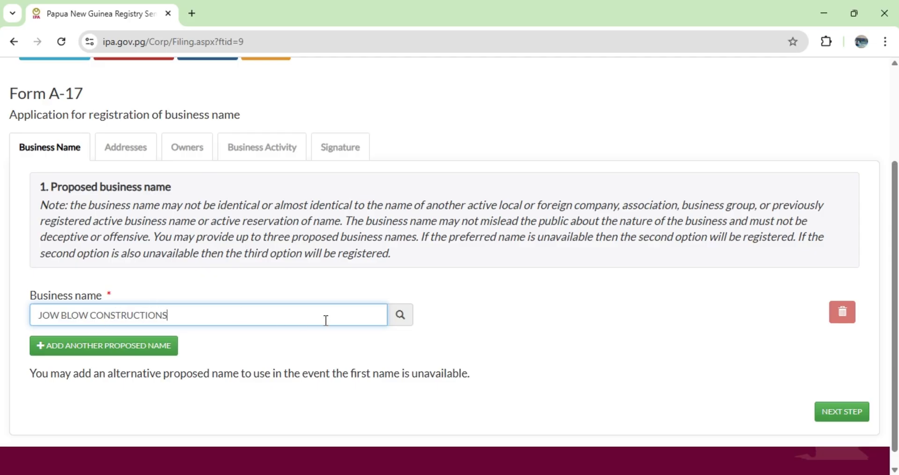
# Add an entry for a second proposed business name and make it ready for input.
pyautogui.scroll(-1, 253, 323)
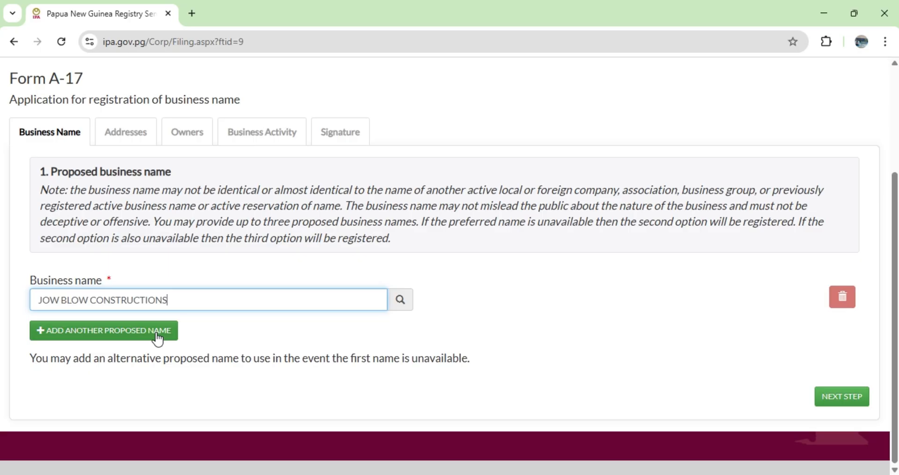
pyautogui.click(108, 334)
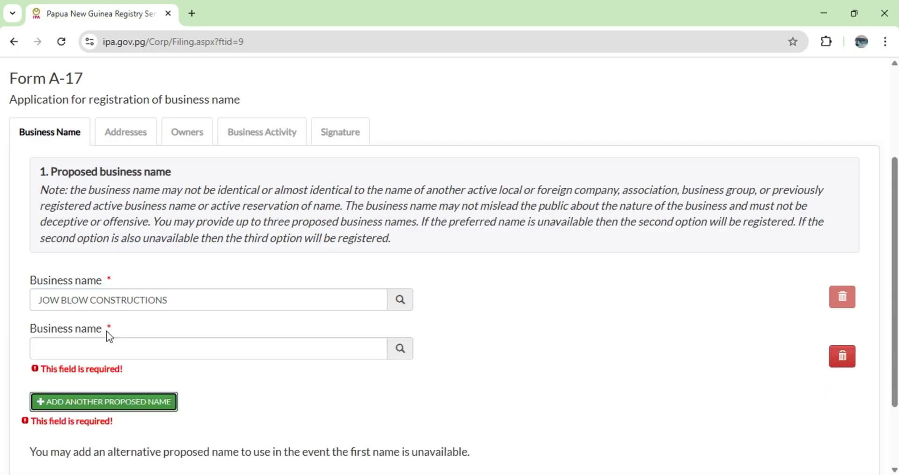
pyautogui.click(151, 348)
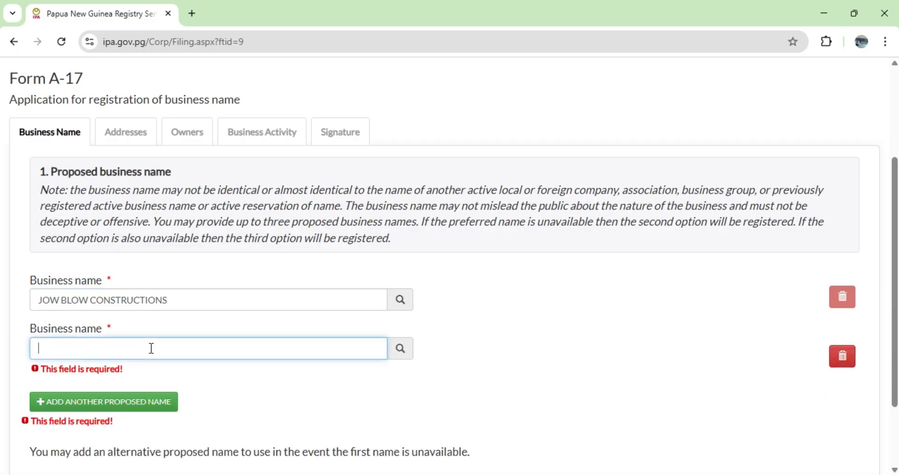
pyautogui.write('OPTI')
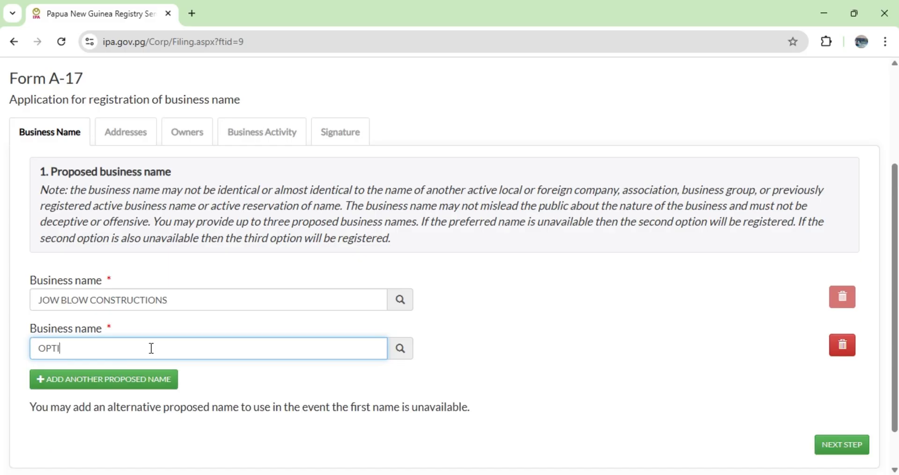
pyautogui.press('BackSpace')
pyautogui.press('BackSpace')
pyautogui.press('BackSpace')
pyautogui.press('BackSpace')
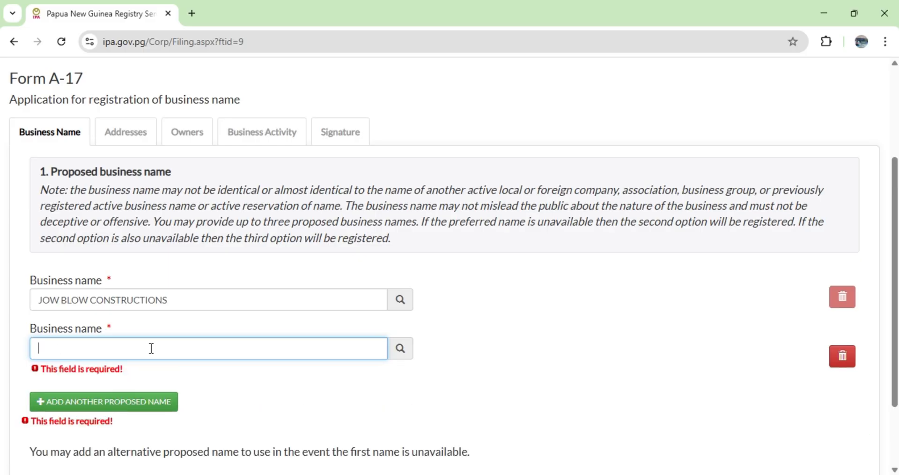
# Enter JOW BLOW BLOW CONSTUCTION AND MAINTAINANCE as the second proposed business name and continue to the Addresses section.
pyautogui.write('JOW BLOW')
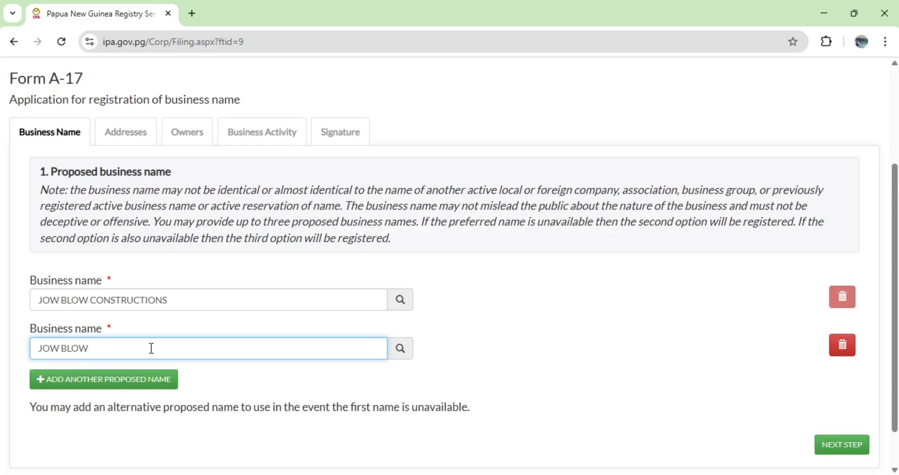
pyautogui.write(' BLOW CONSTUCTION')
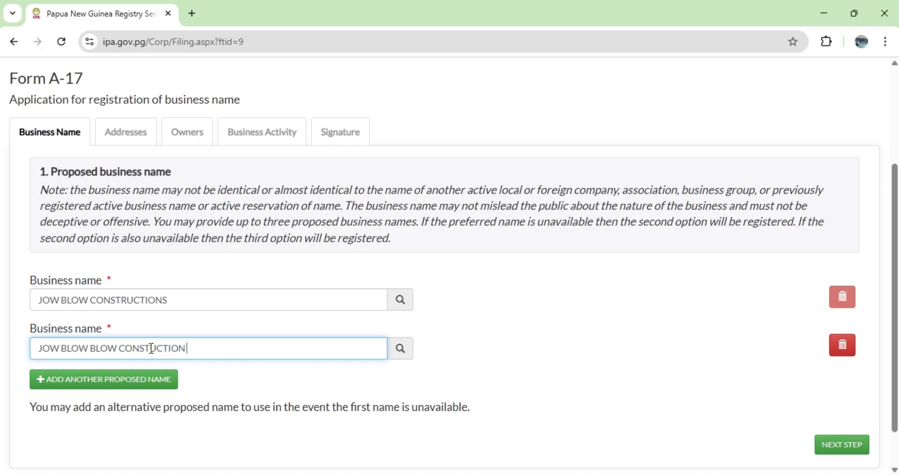
pyautogui.write(' AND MAINTAIN')
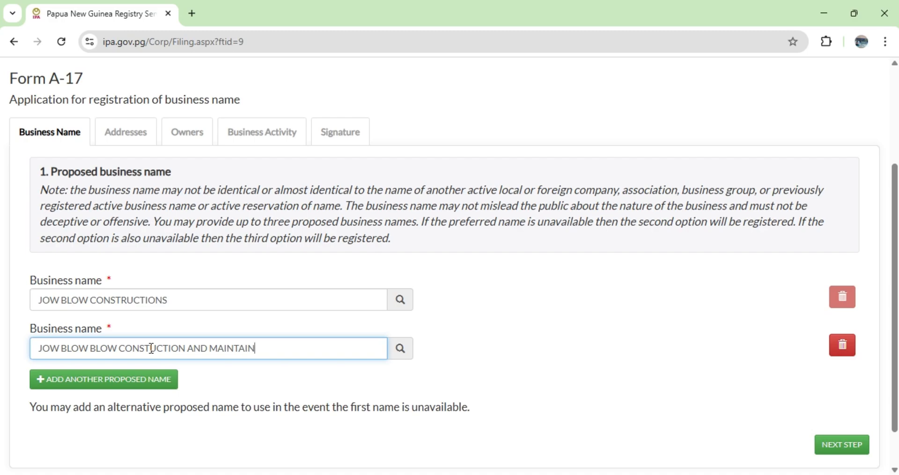
pyautogui.write('ANCE')
pyautogui.scroll(-1, 291, 348)
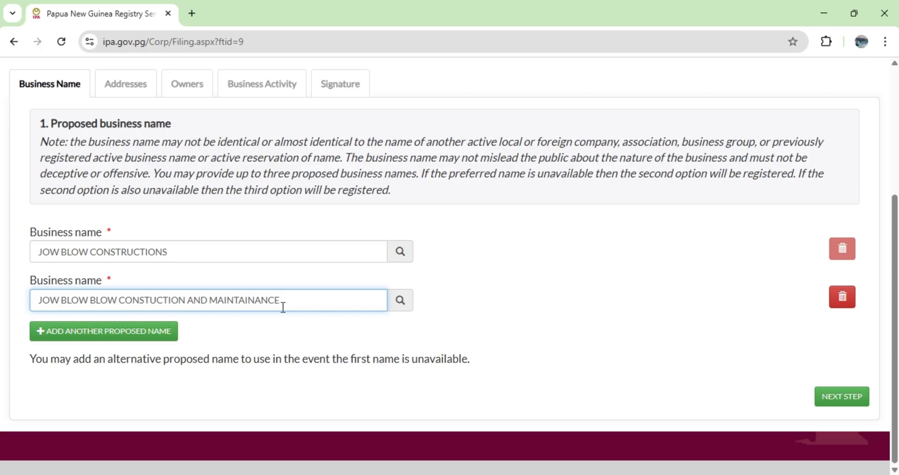
pyautogui.click(838, 399)
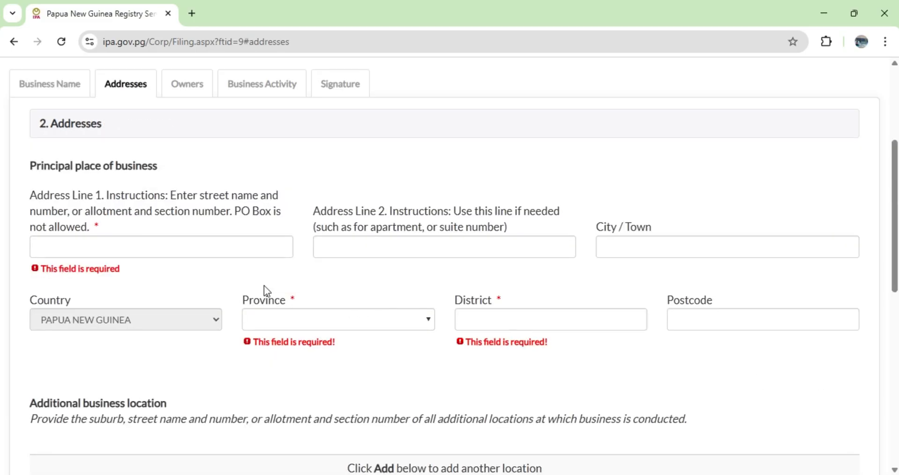
# Enter the street address in Address Line 1 of the principal place of business.
pyautogui.scroll(3, 262, 283)
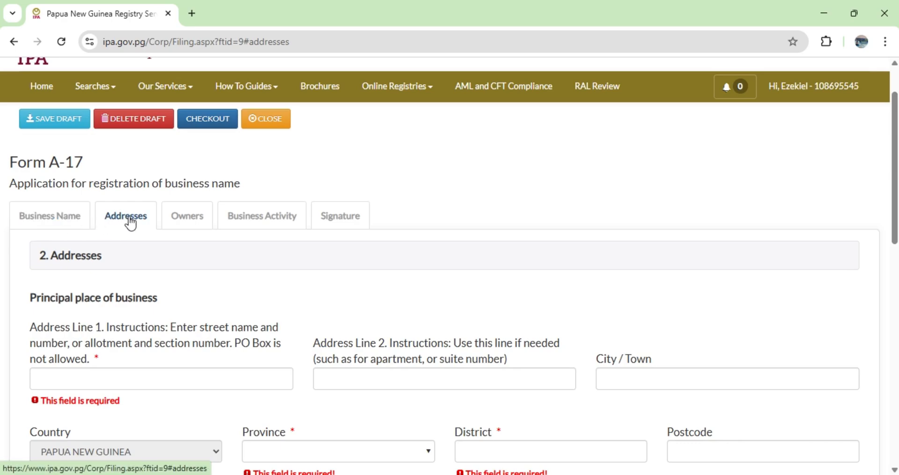
pyautogui.scroll(-1, 279, 303)
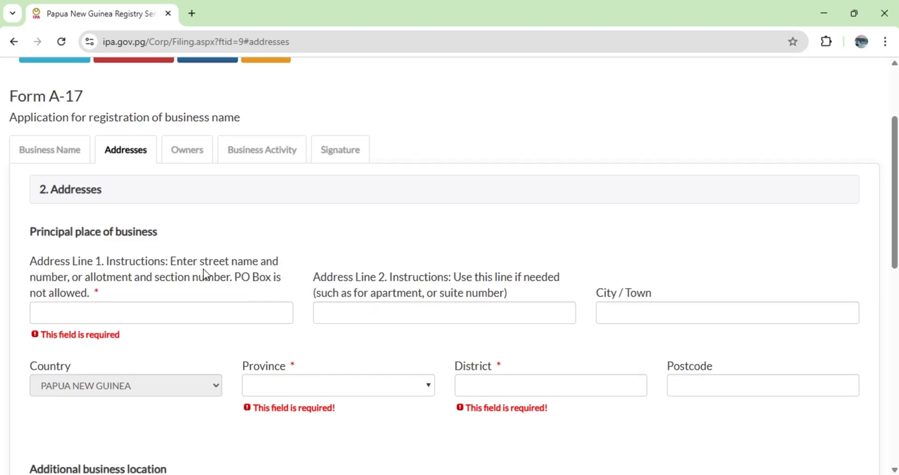
pyautogui.scroll(1, 180, 267)
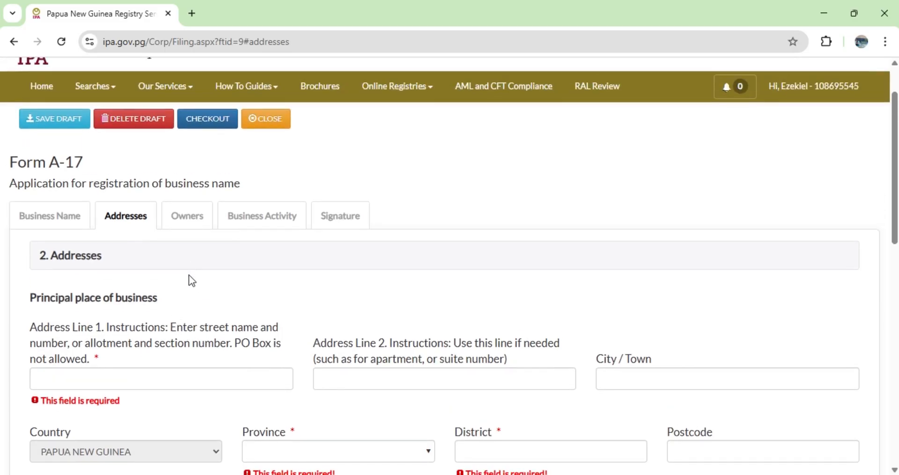
pyautogui.scroll(-2, 189, 274)
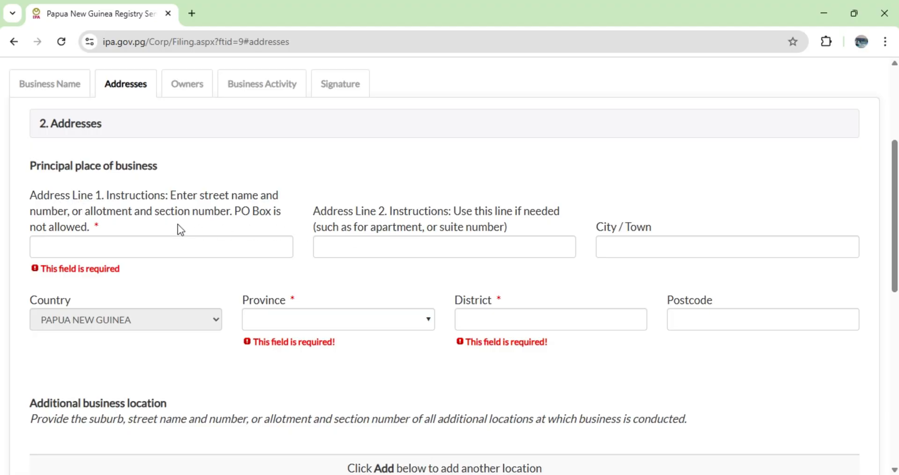
pyautogui.click(128, 247)
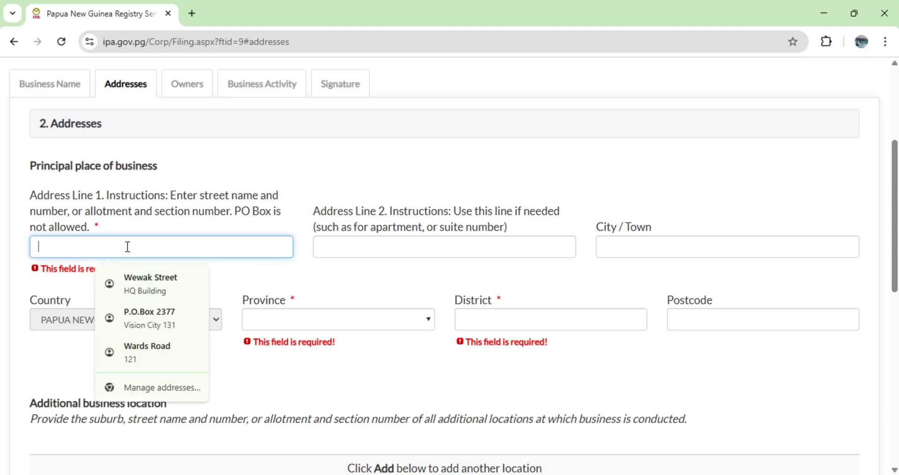
pyautogui.write('WARD')
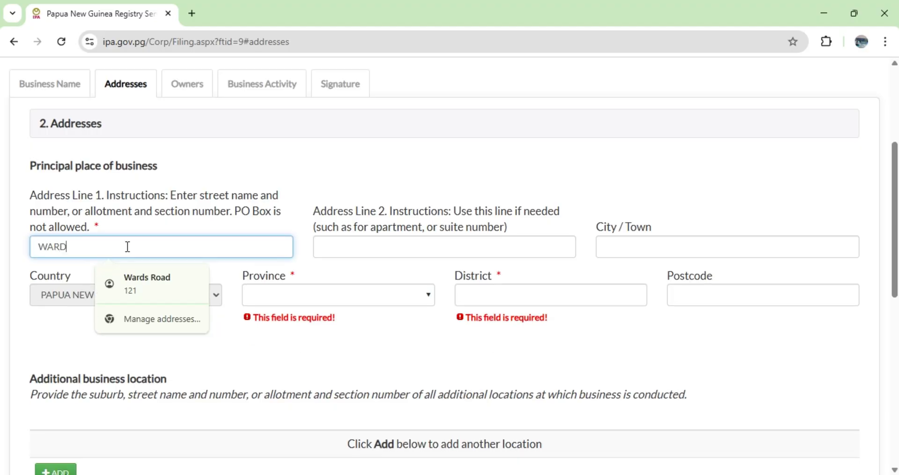
pyautogui.write(' ROAC')
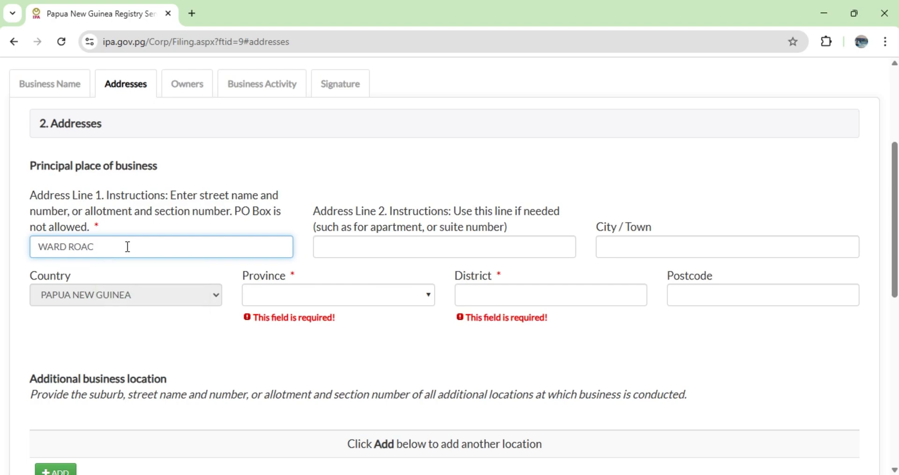
pyautogui.write('DD')
# Set the principal place's province to National Capital District (Port Moresby) and district to Moresby North East, and fill in its postcode.
pyautogui.click(268, 302)
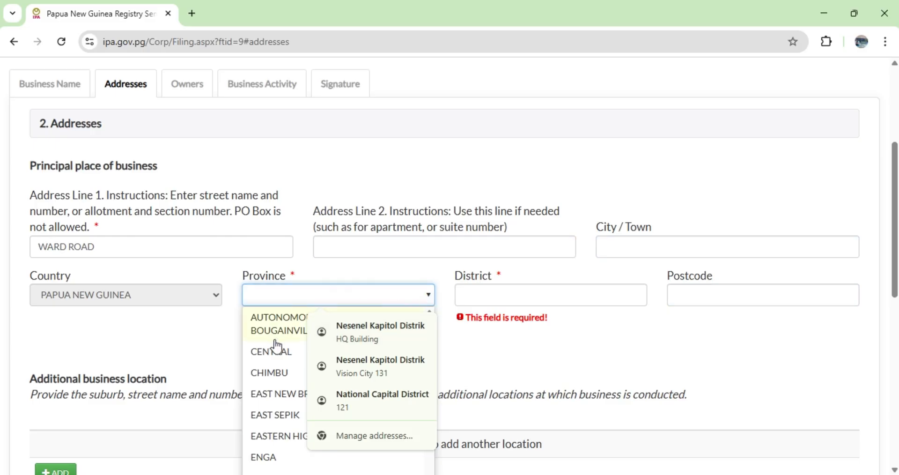
pyautogui.scroll(-4, 277, 355)
pyautogui.scroll(-2, 280, 372)
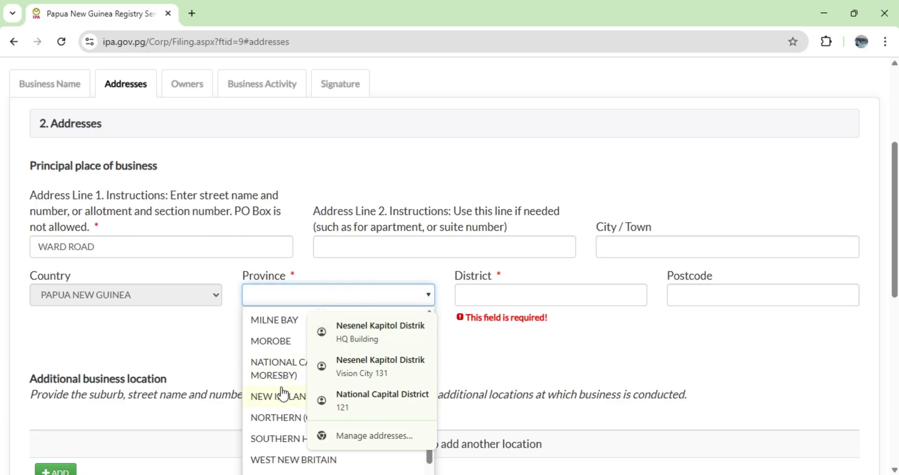
pyautogui.click(282, 370)
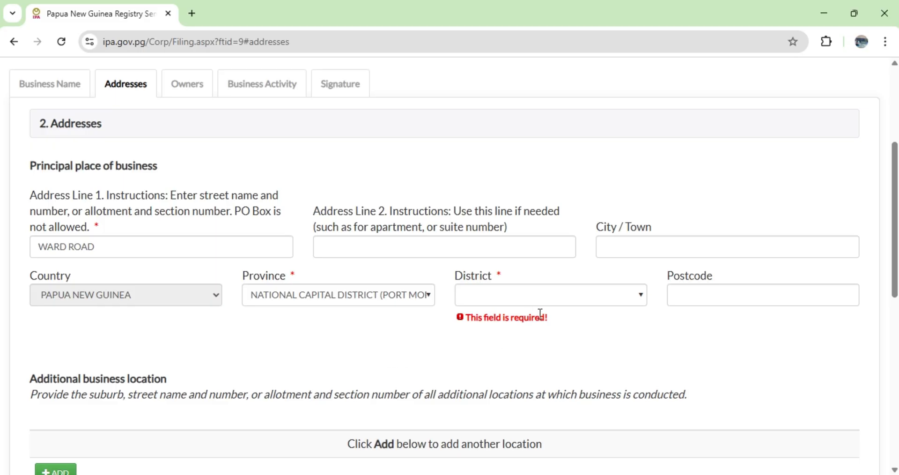
pyautogui.click(640, 296)
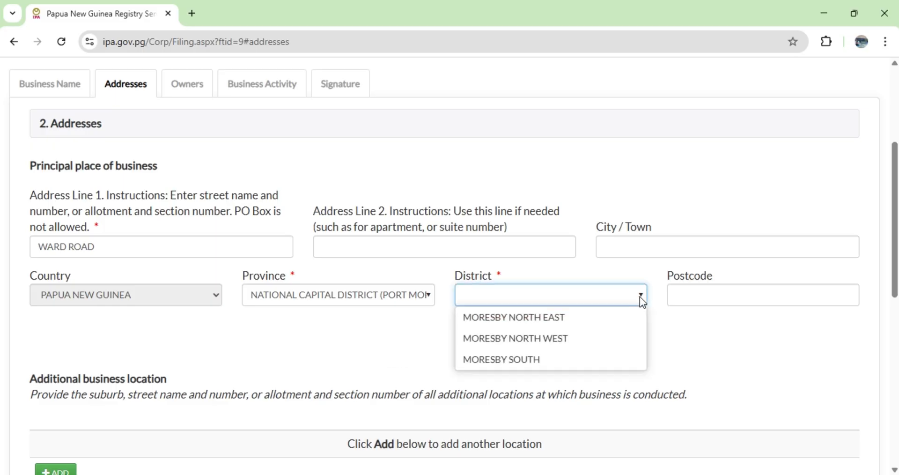
pyautogui.click(528, 322)
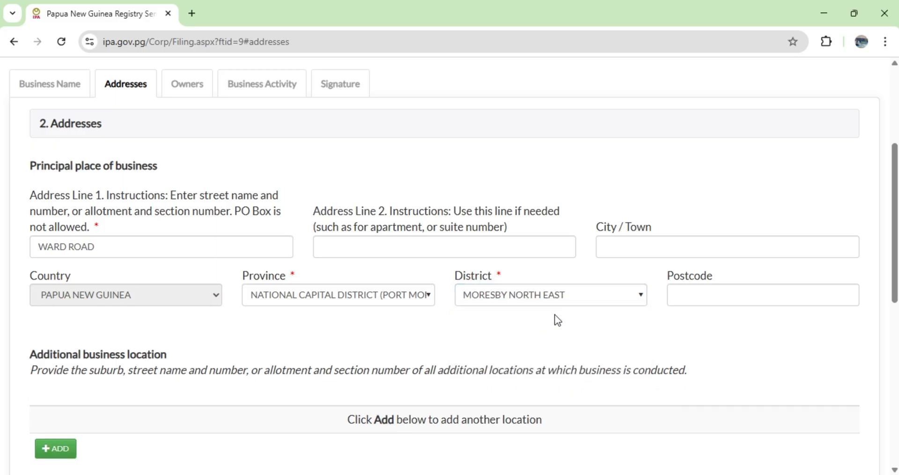
pyautogui.click(691, 298)
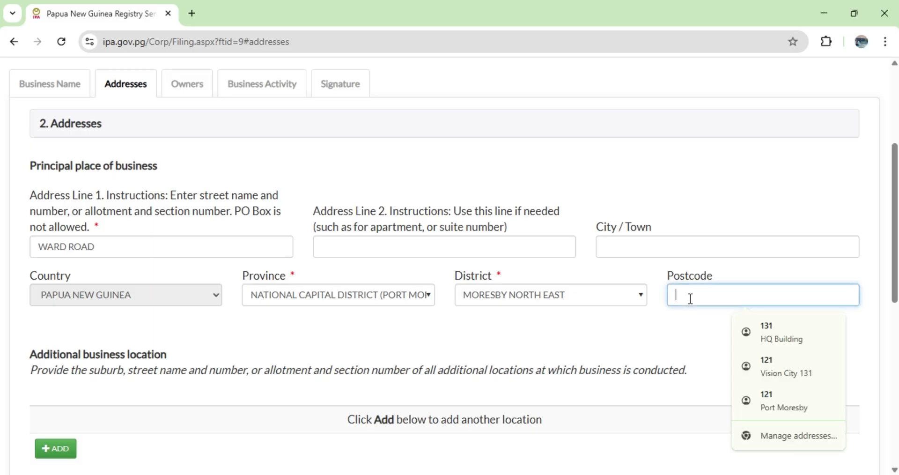
pyautogui.write('121')
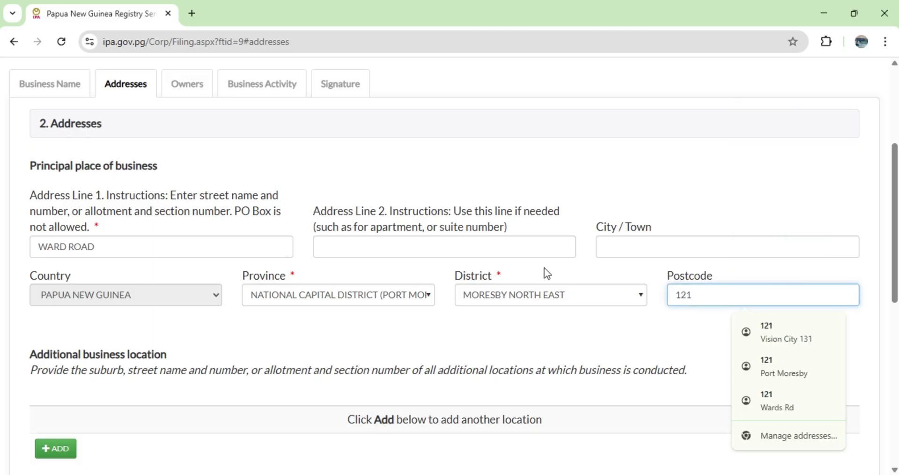
pyautogui.scroll(-1, 544, 270)
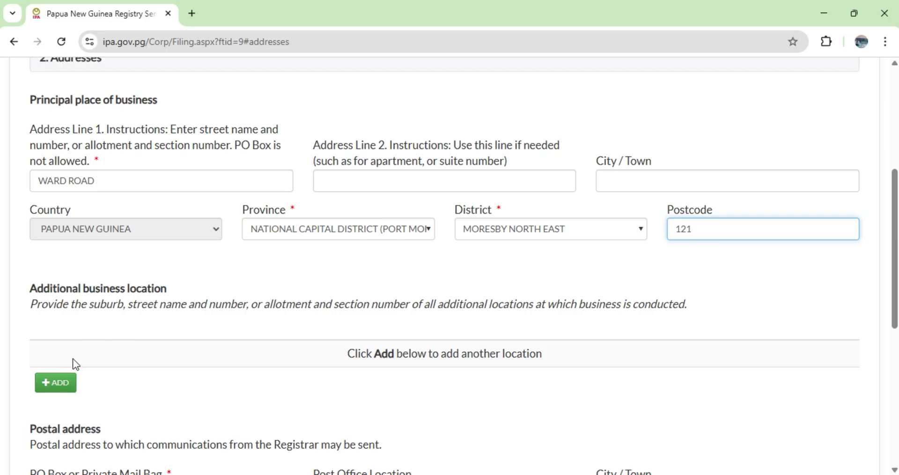
pyautogui.click(61, 383)
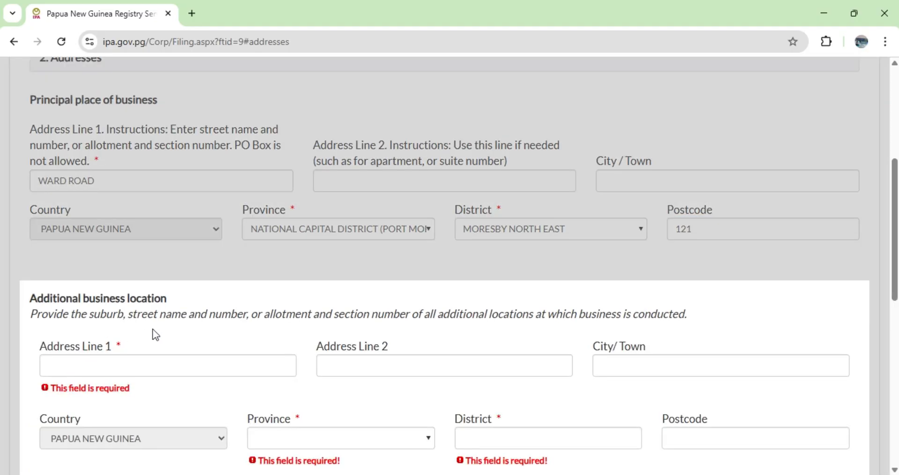
pyautogui.scroll(-1, 220, 328)
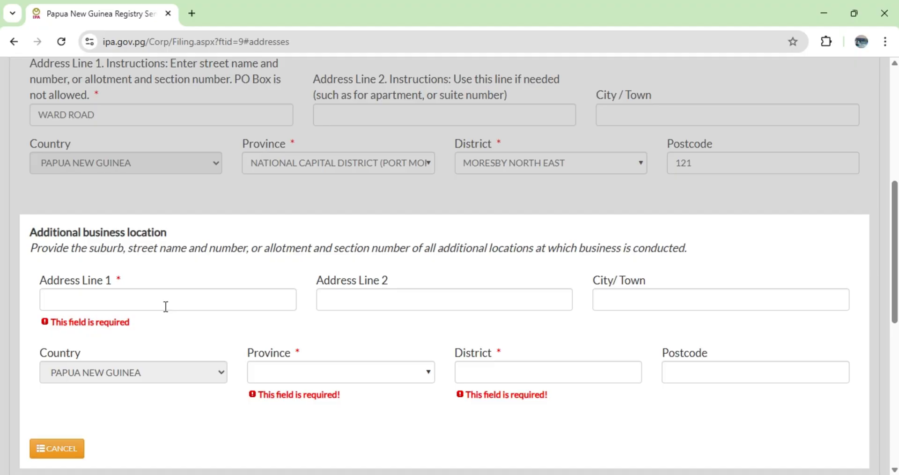
pyautogui.scroll(-2, 164, 319)
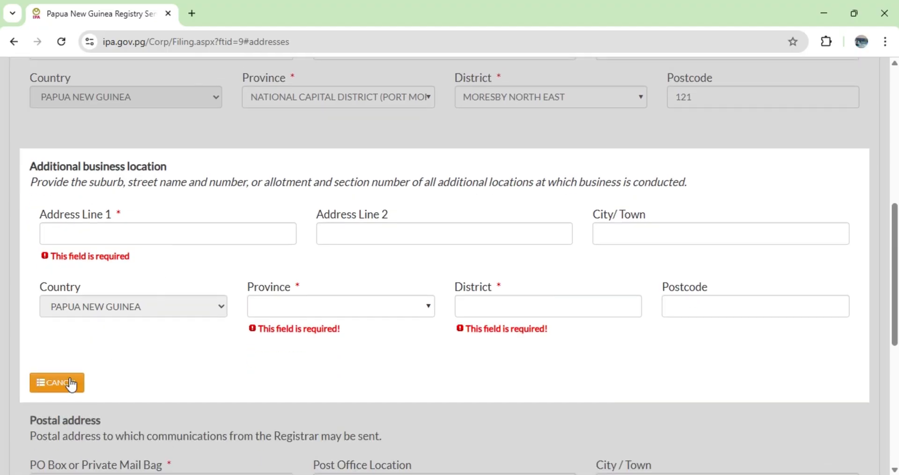
pyautogui.click(73, 384)
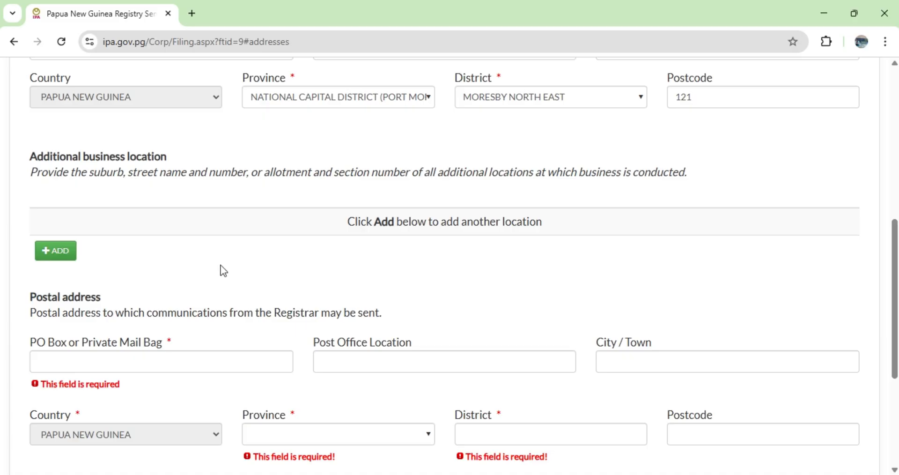
# Enter the PO Box number in the Postal address section.
pyautogui.scroll(-2, 234, 264)
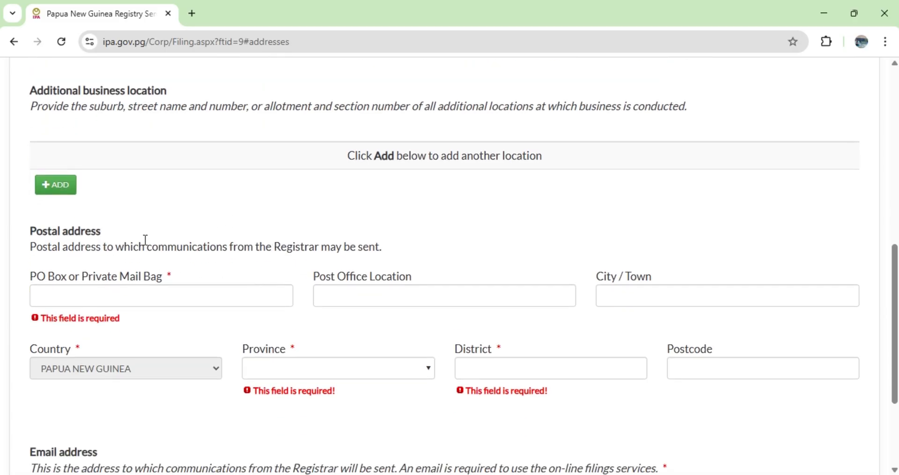
pyautogui.click(196, 301)
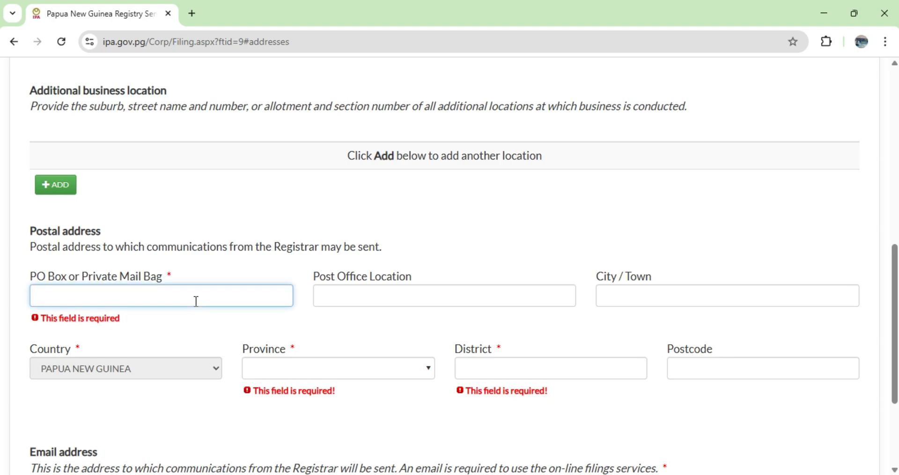
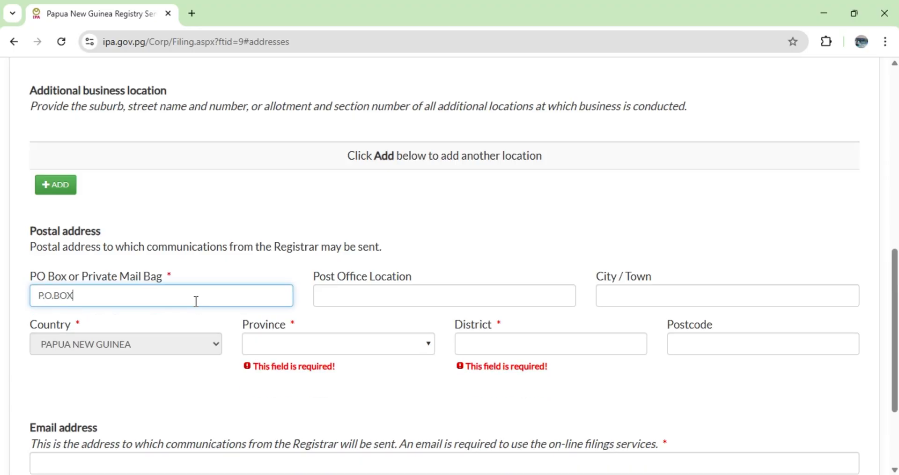
# Fill in the post office location and the city or town of the postal address.
pyautogui.click(395, 301)
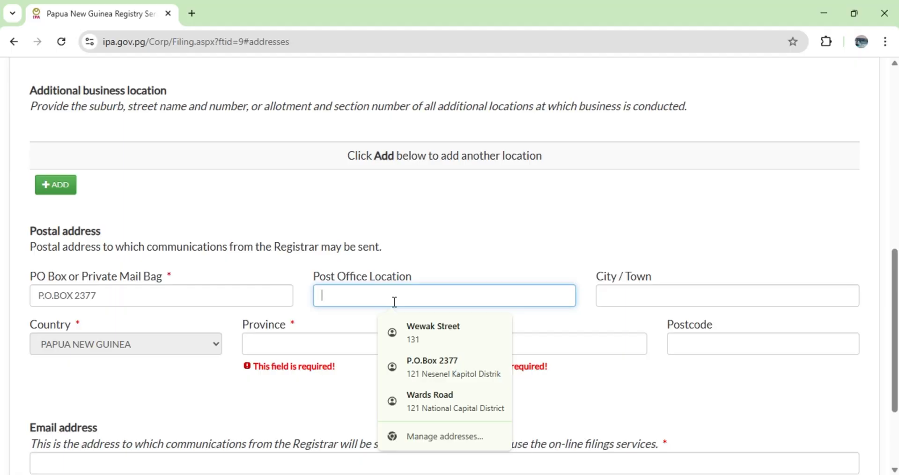
pyautogui.write('VISIO')
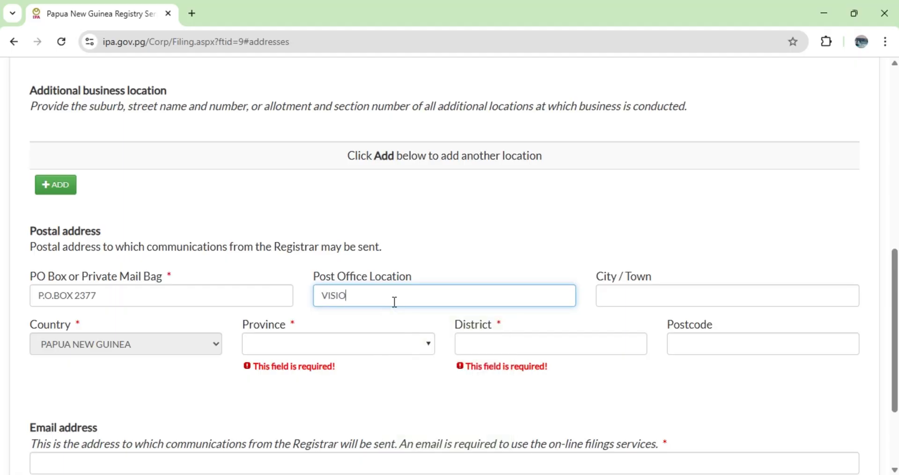
pyautogui.write('N CITY')
pyautogui.click(654, 296)
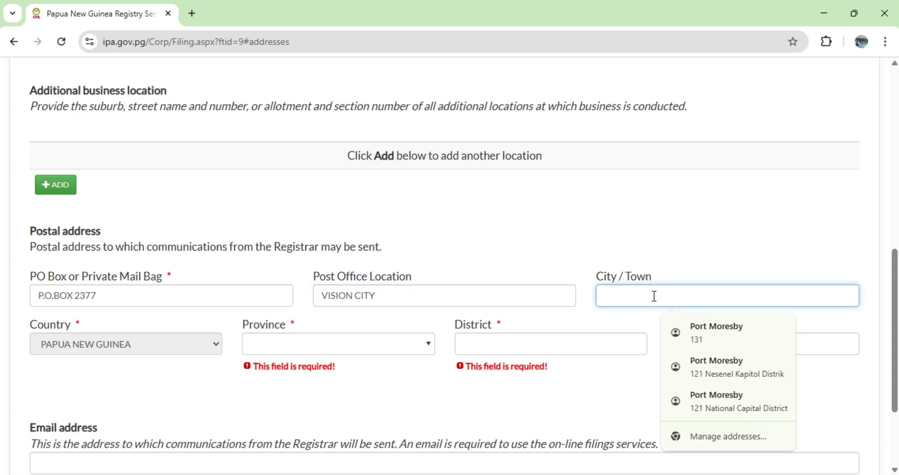
pyautogui.write('WAI')
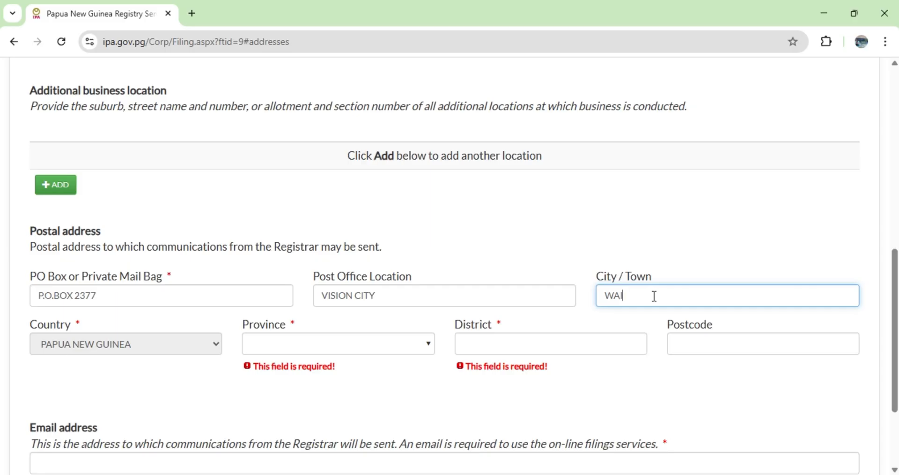
pyautogui.write('GANI')
# Set the postal address's province to National Capital District (Port Moresby) and its district to Moresby North West.
pyautogui.click(429, 344)
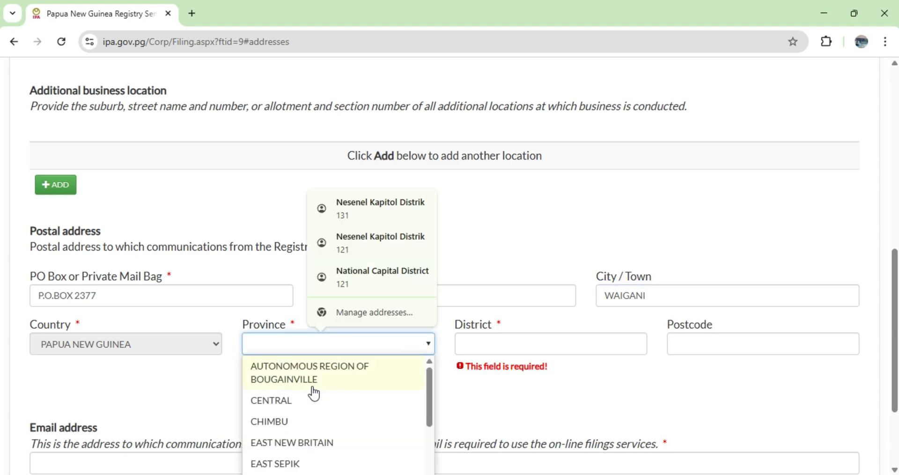
pyautogui.scroll(-6, 309, 398)
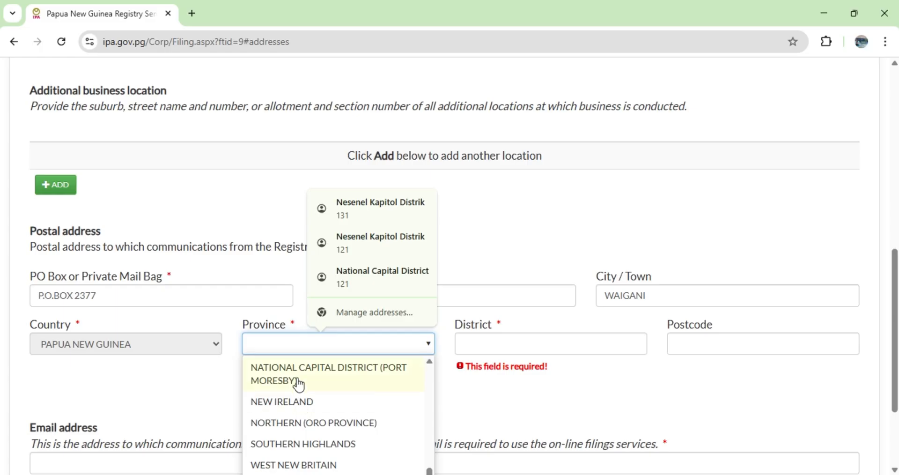
pyautogui.click(299, 381)
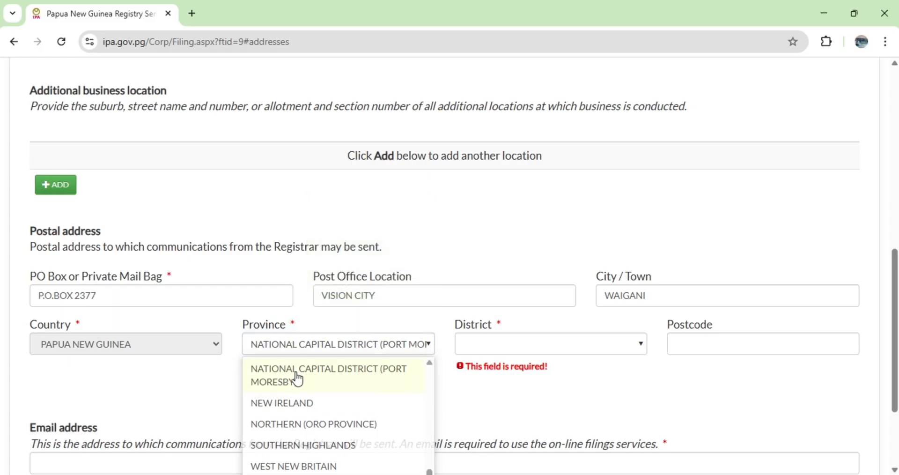
pyautogui.click(639, 345)
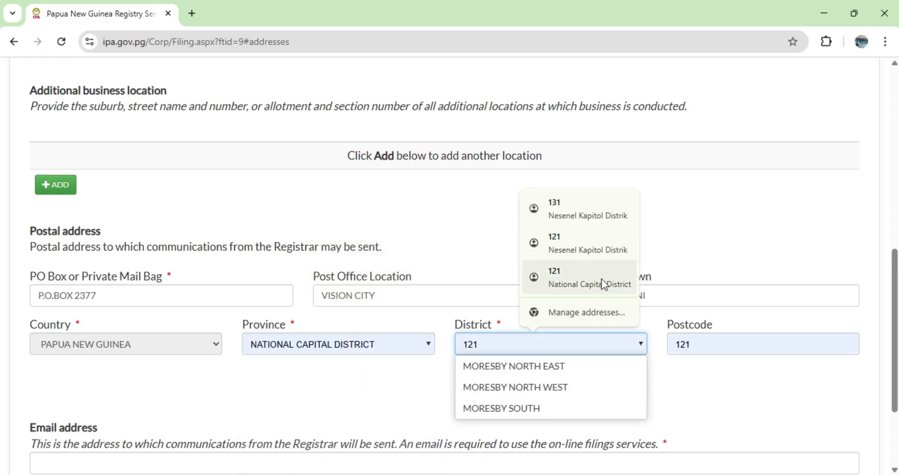
pyautogui.click(533, 388)
# Compare the district chosen for the principal place of business with the one chosen for the postal address.
pyautogui.scroll(1, 492, 354)
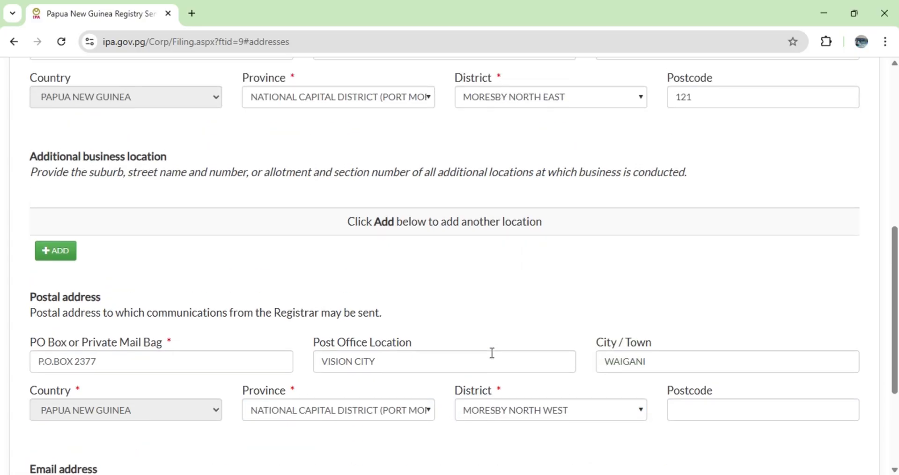
pyautogui.scroll(3, 288, 301)
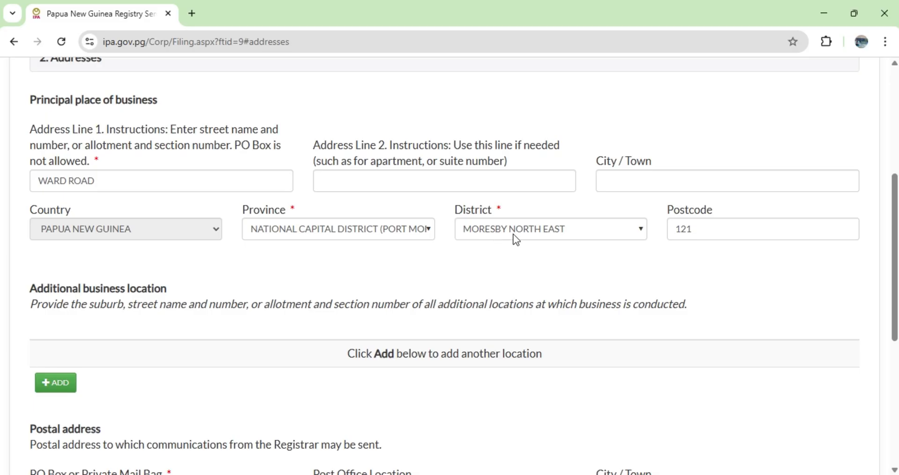
pyautogui.scroll(-6, 512, 252)
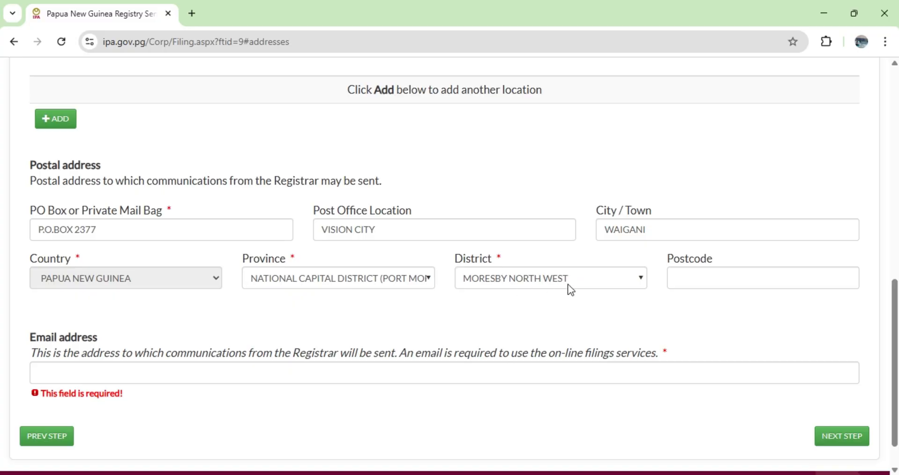
pyautogui.scroll(3, 511, 324)
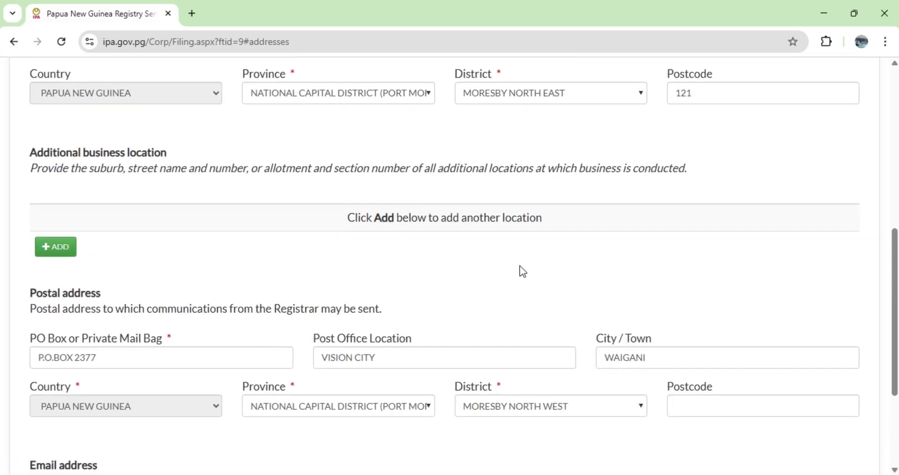
pyautogui.scroll(-3, 520, 267)
pyautogui.scroll(5, 514, 266)
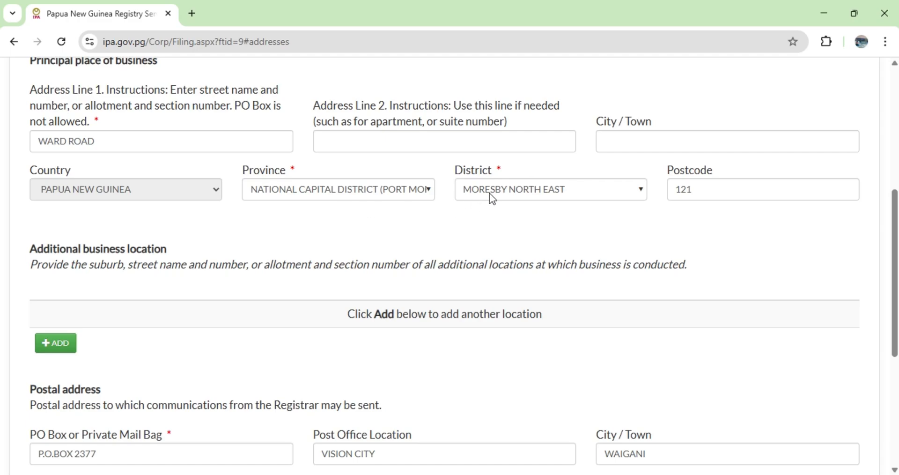
pyautogui.scroll(-4, 544, 203)
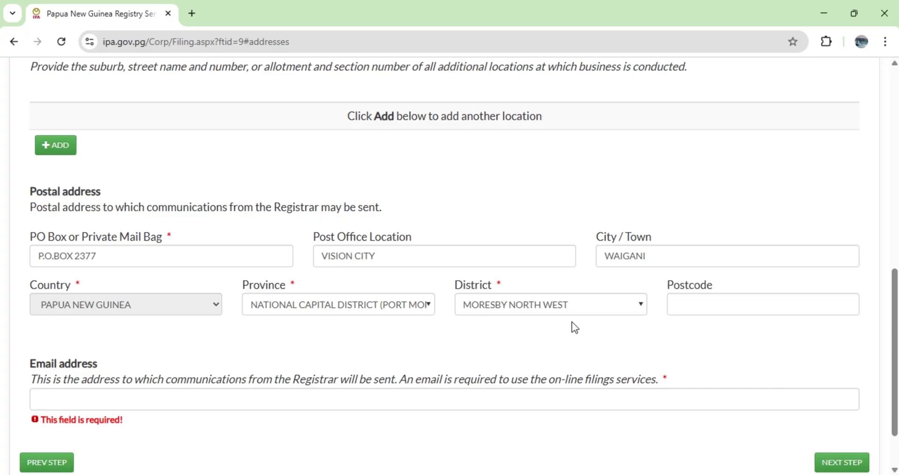
# Fill in the postcode of the postal address.
pyautogui.click(682, 307)
pyautogui.write('1')
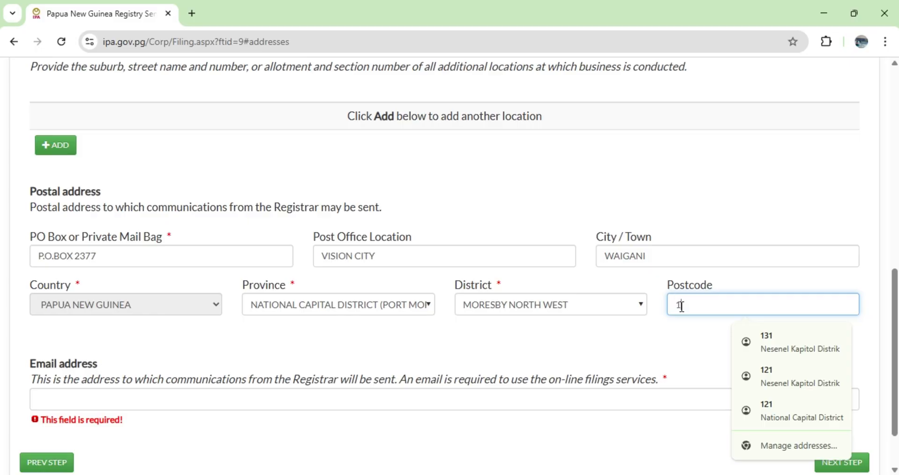
pyautogui.write('31')
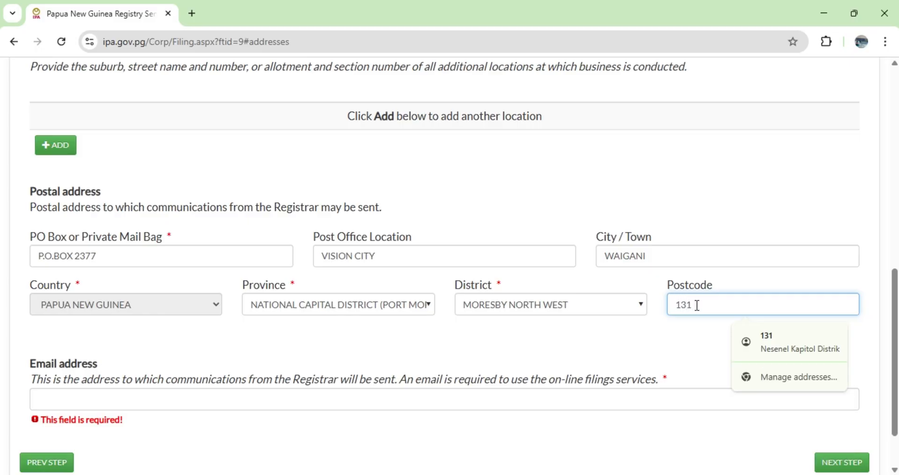
# Enter the applicant's email address for communications from the Registrar.
pyautogui.scroll(-2, 609, 290)
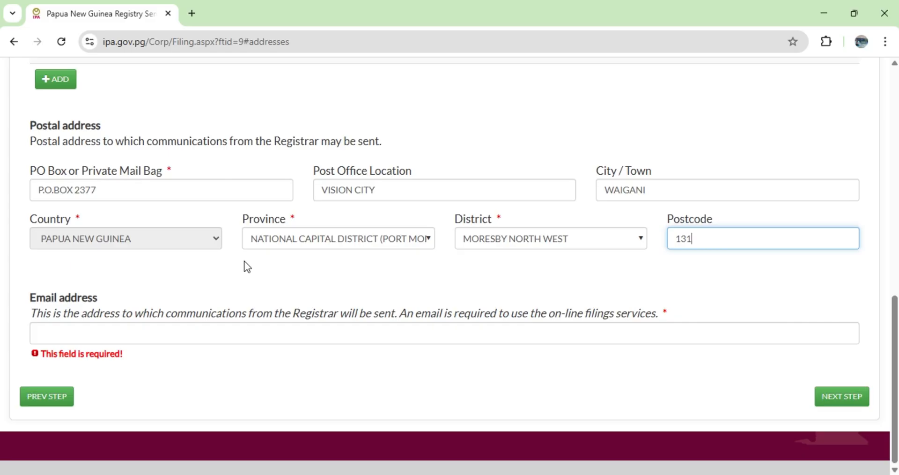
pyautogui.scroll(2, 353, 260)
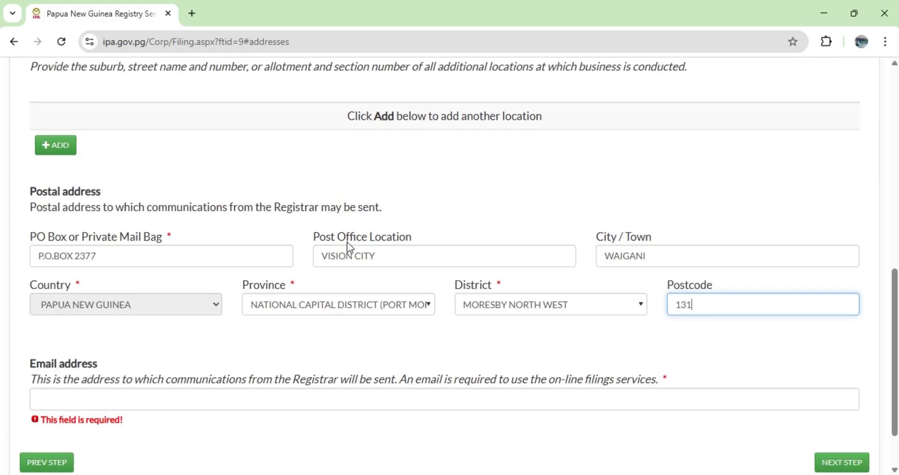
pyautogui.scroll(5, 348, 241)
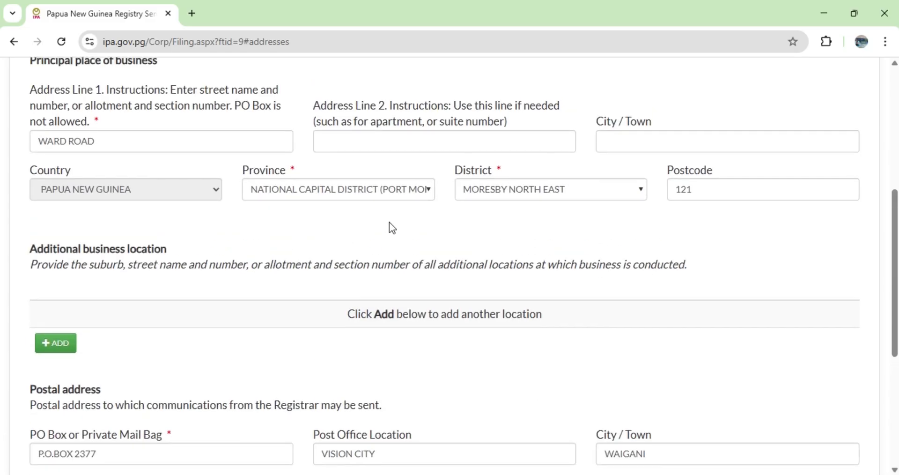
pyautogui.scroll(-7, 392, 228)
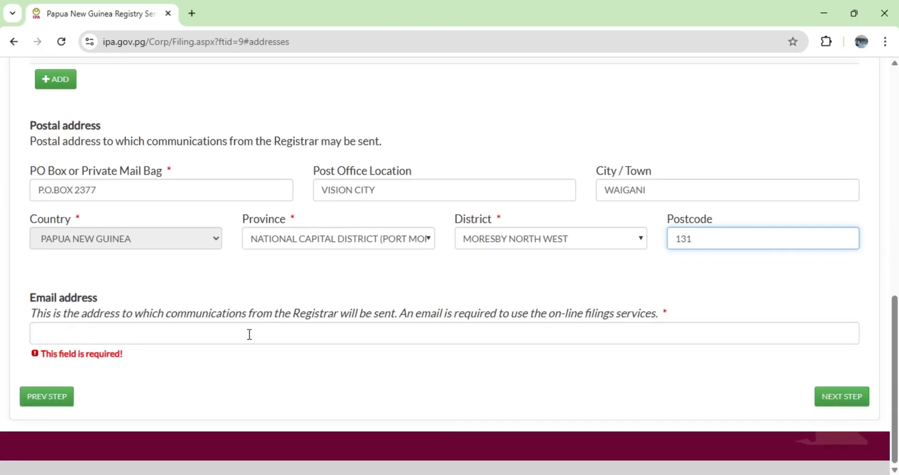
pyautogui.click(183, 333)
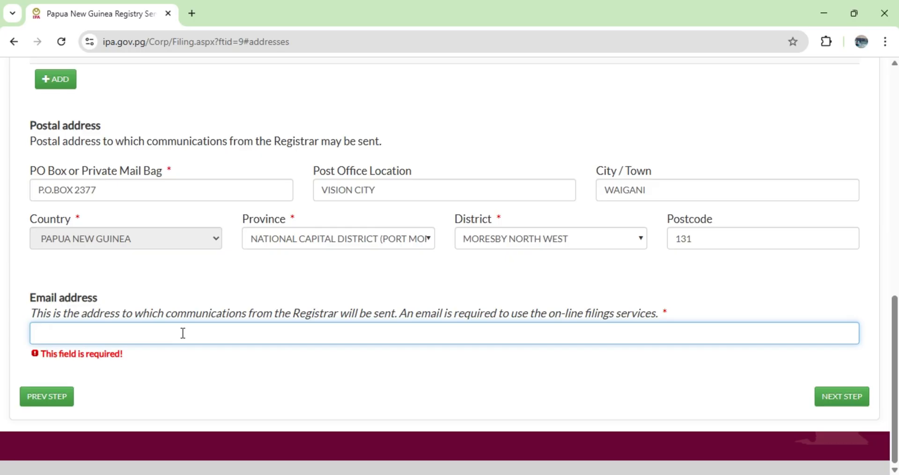
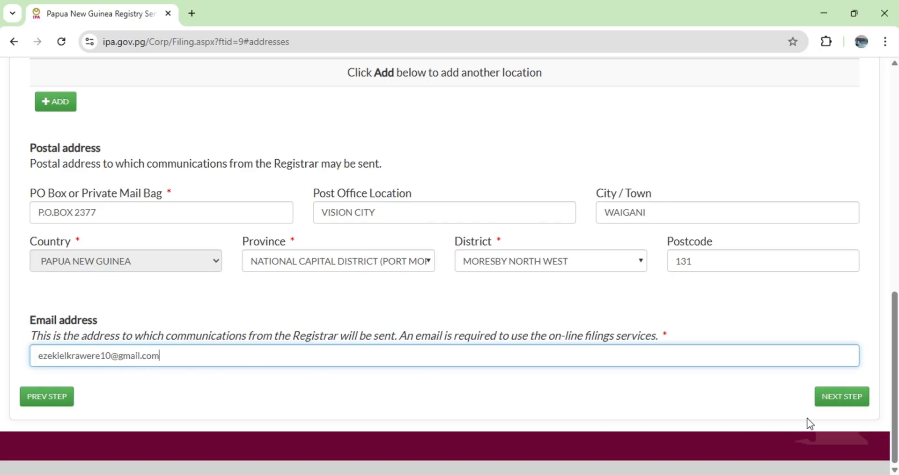
# Continue to the Owners section and bring up its instructions on providing owner details.
pyautogui.click(842, 402)
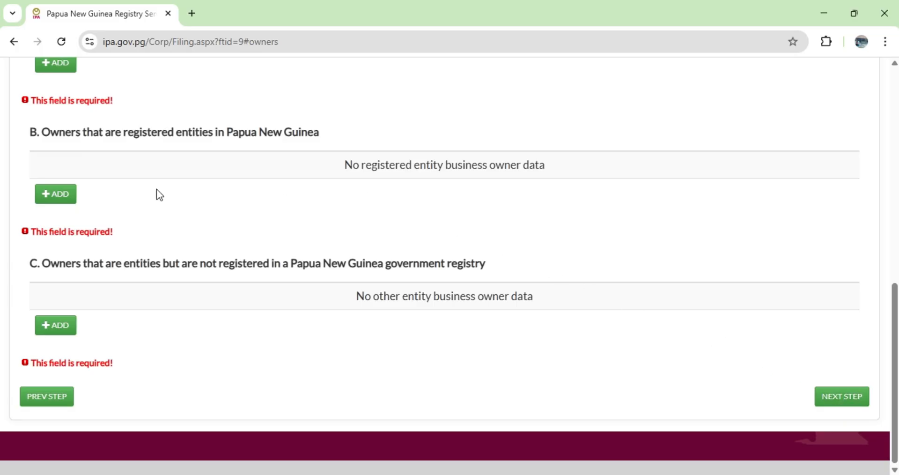
pyautogui.scroll(5, 197, 192)
pyautogui.scroll(4, 232, 186)
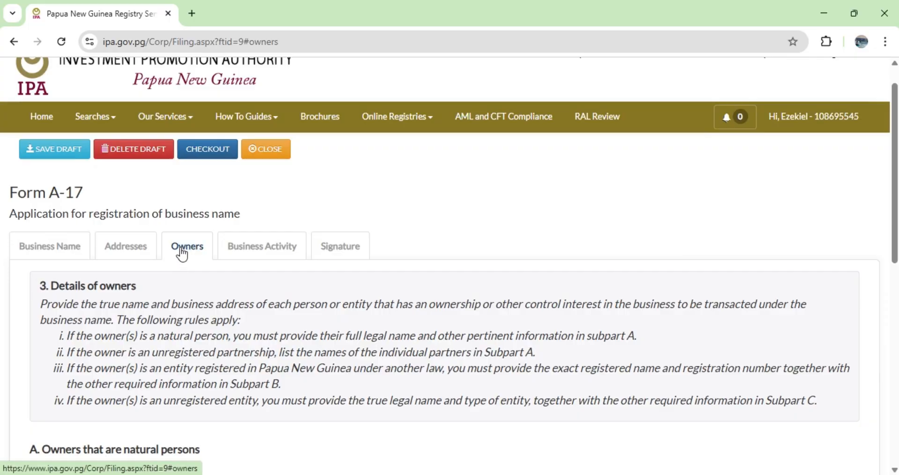
# Add an owner that is a natural person and fill in the full legal name from the saved address suggestion.
pyautogui.scroll(-1, 232, 294)
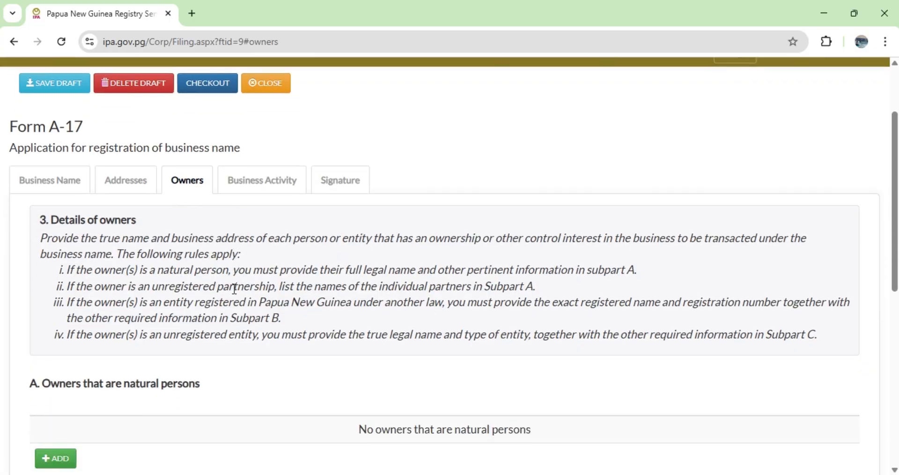
pyautogui.scroll(-2, 235, 289)
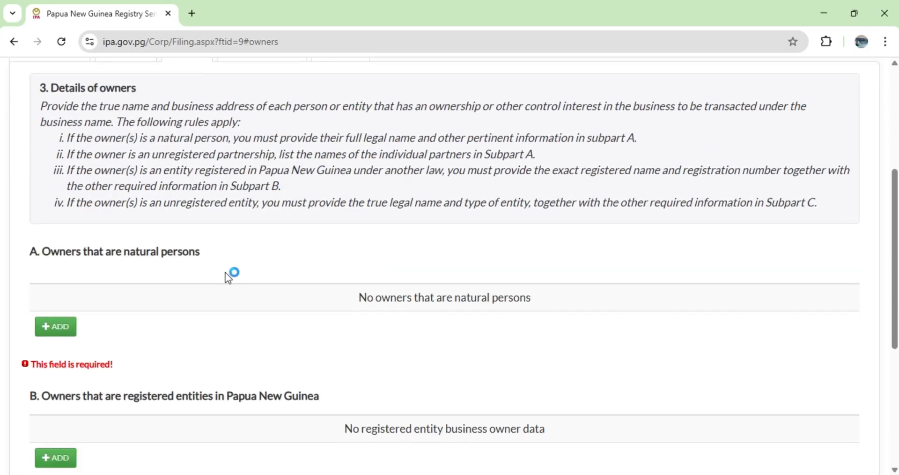
pyautogui.scroll(-1, 237, 257)
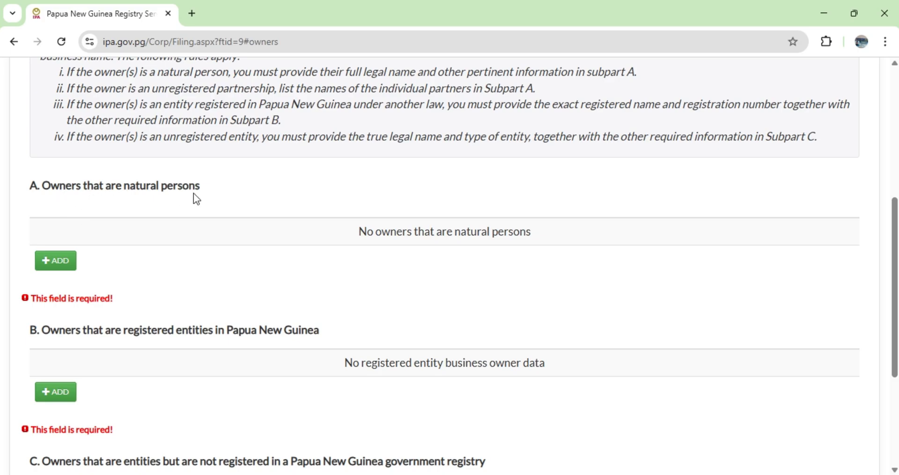
pyautogui.click(59, 262)
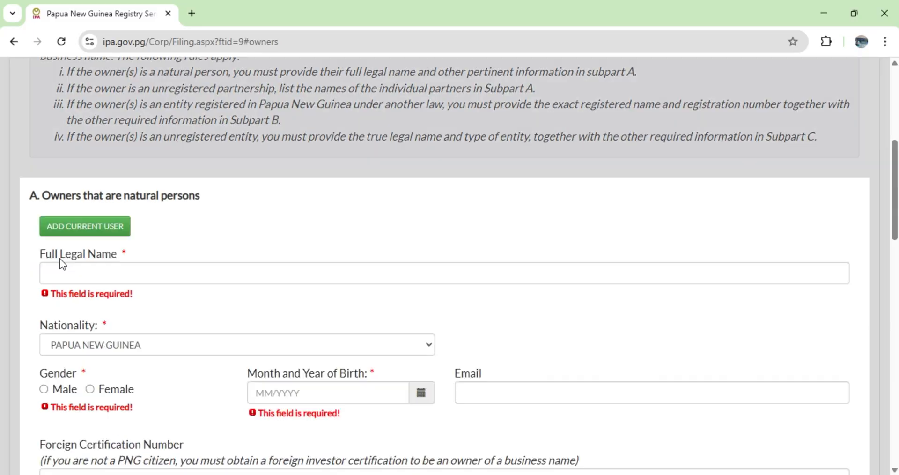
pyautogui.click(168, 277)
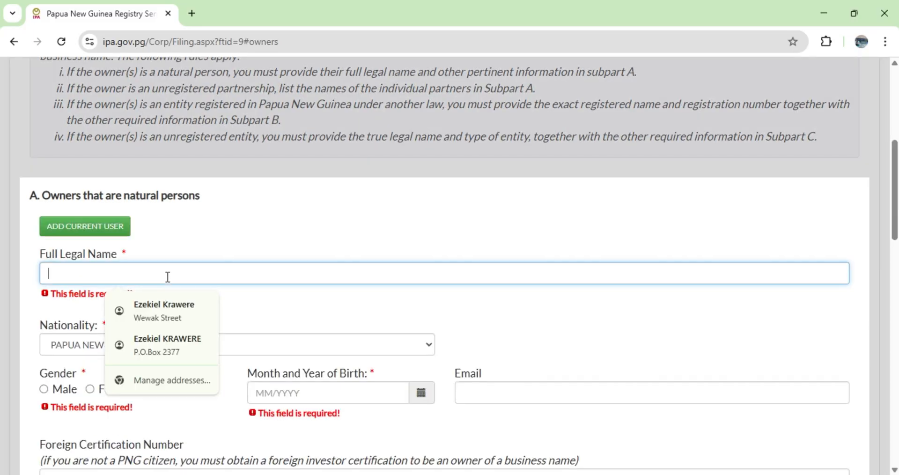
pyautogui.click(169, 305)
# Set the owner's gender to Male and choose the owner's month and year of birth.
pyautogui.scroll(-1, 186, 271)
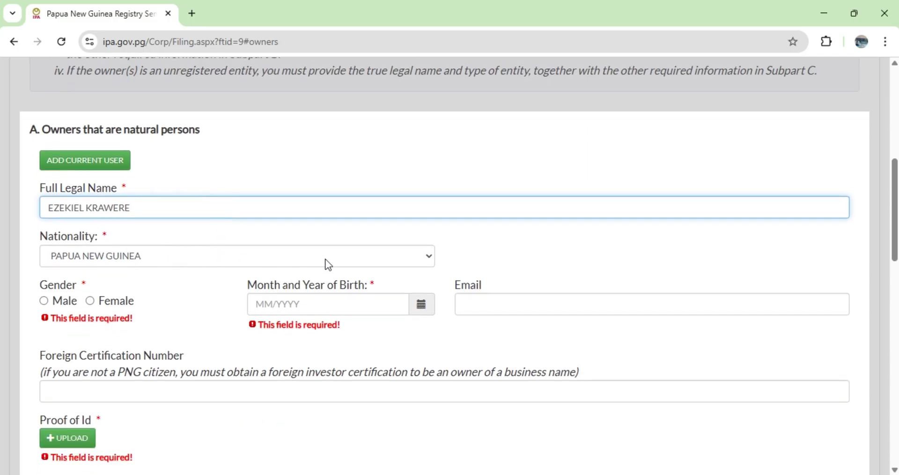
pyautogui.click(43, 301)
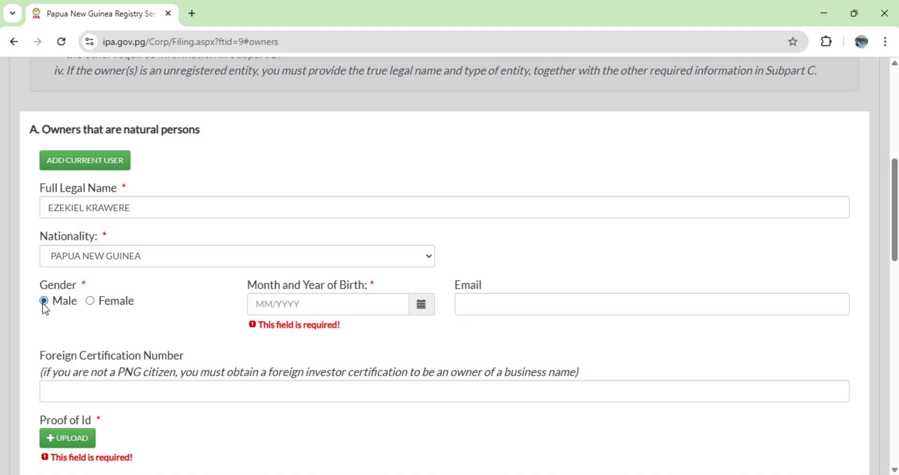
pyautogui.click(423, 311)
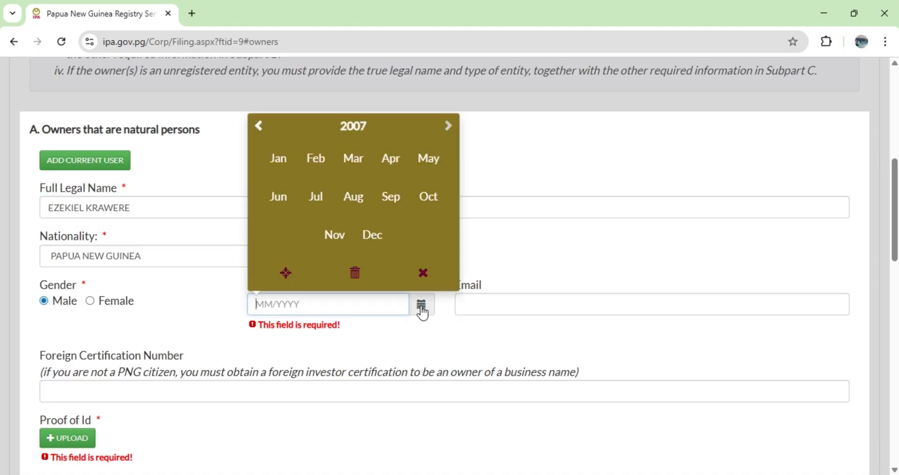
pyautogui.click(358, 131)
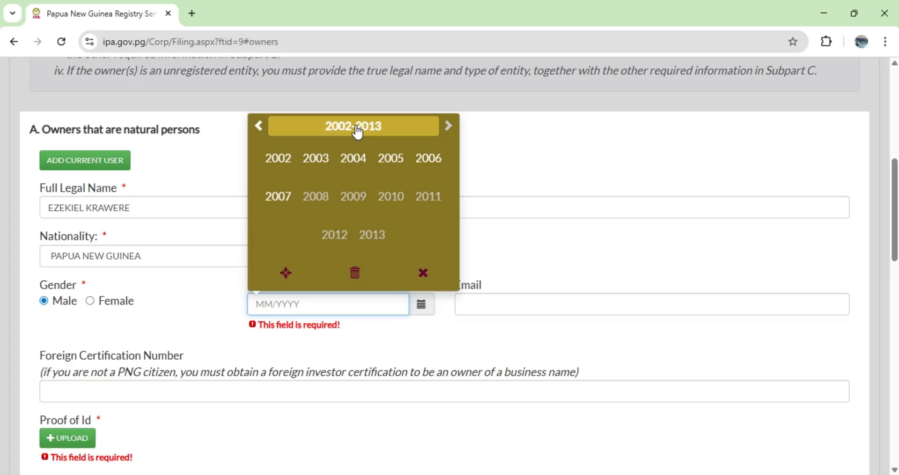
pyautogui.click(258, 129)
pyautogui.click(279, 161)
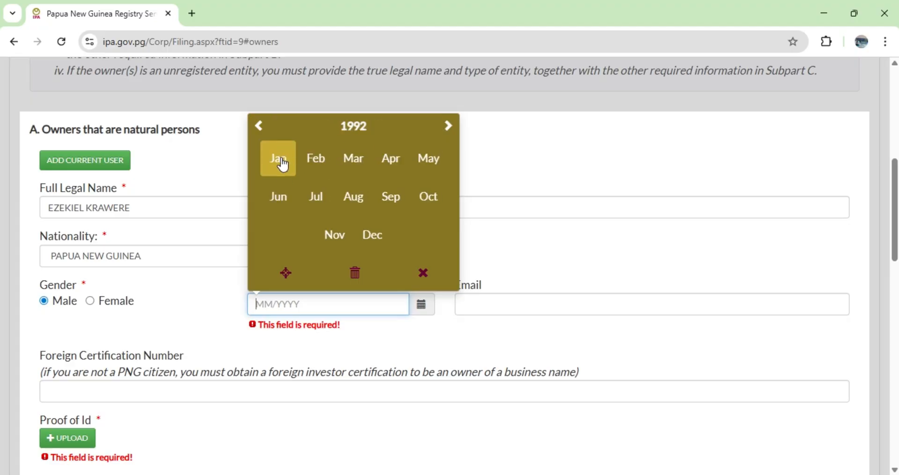
pyautogui.click(424, 198)
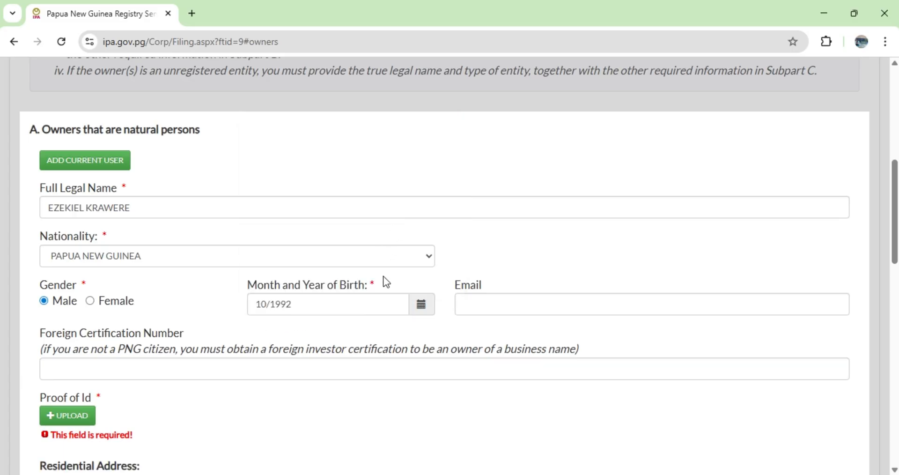
# Enter the owner's email address.
pyautogui.click(483, 308)
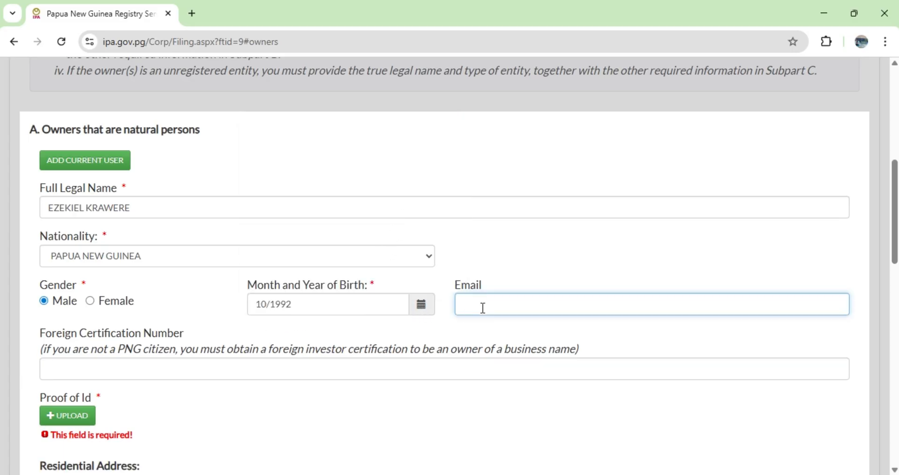
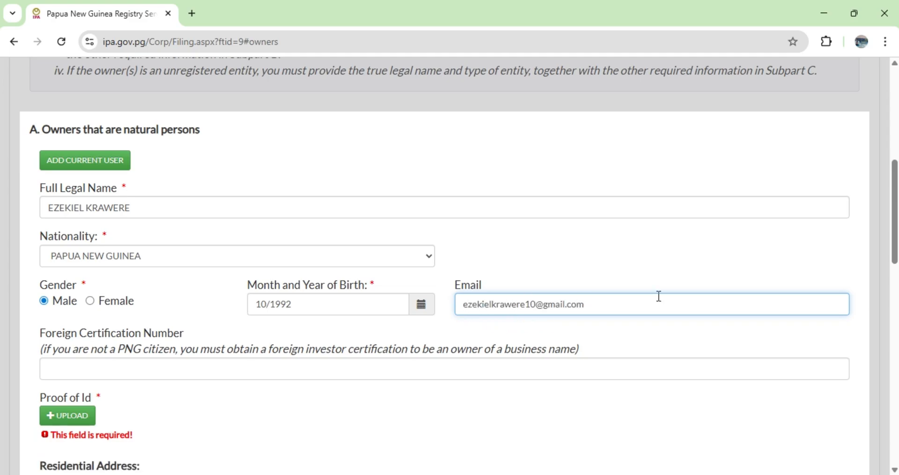
# Upload Marriage Docs.pdf from the MY PHOTOS folder as the owner's proof of ID, leaving the foreign certification number blank.
pyautogui.scroll(-1, 606, 301)
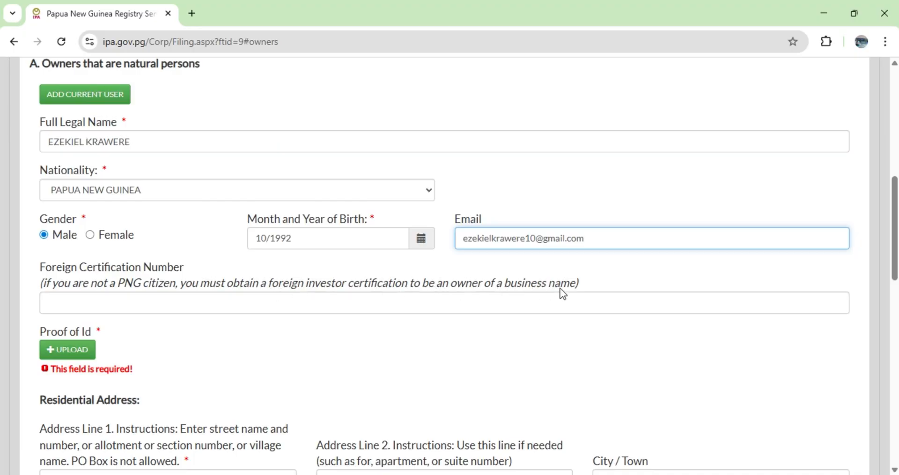
pyautogui.click(389, 307)
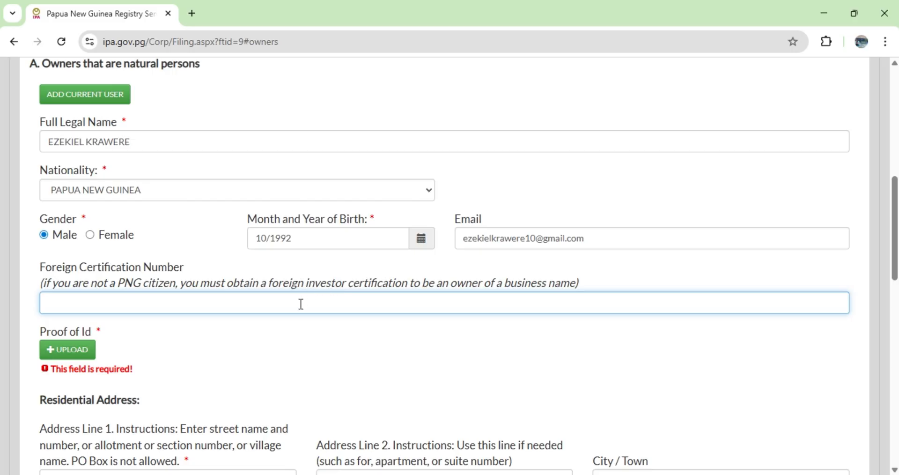
pyautogui.scroll(-1, 238, 316)
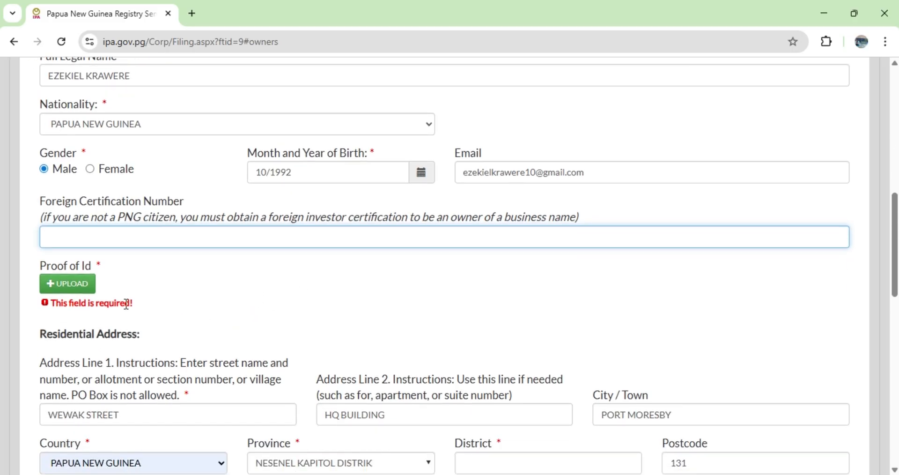
pyautogui.click(68, 286)
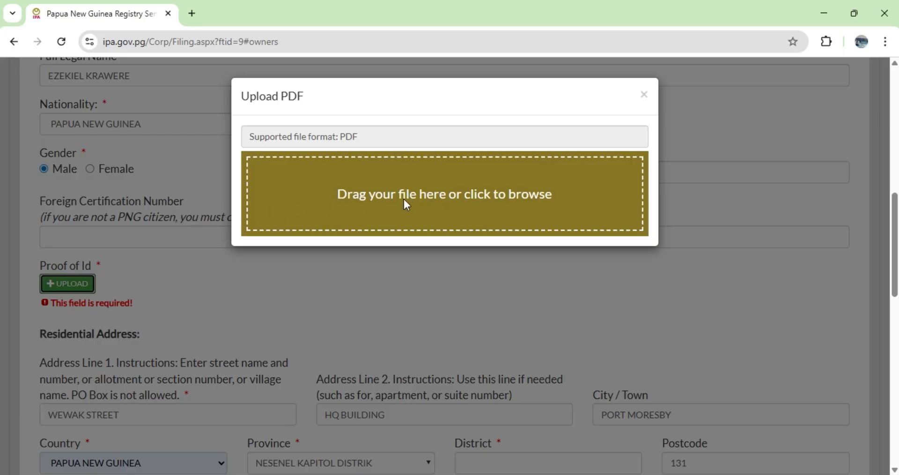
pyautogui.click(431, 193)
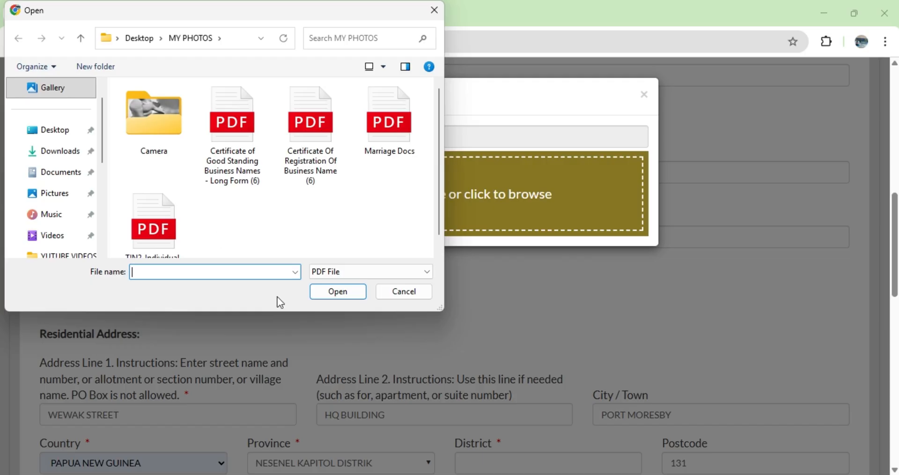
pyautogui.click(385, 138)
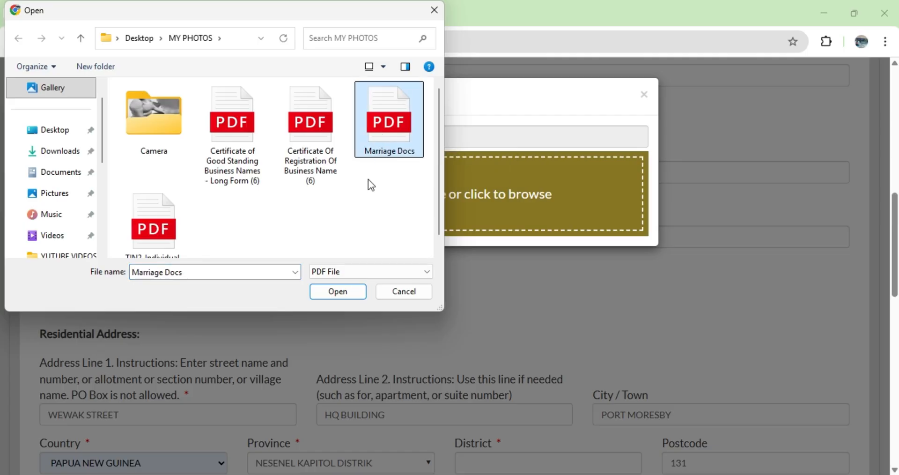
pyautogui.click(338, 291)
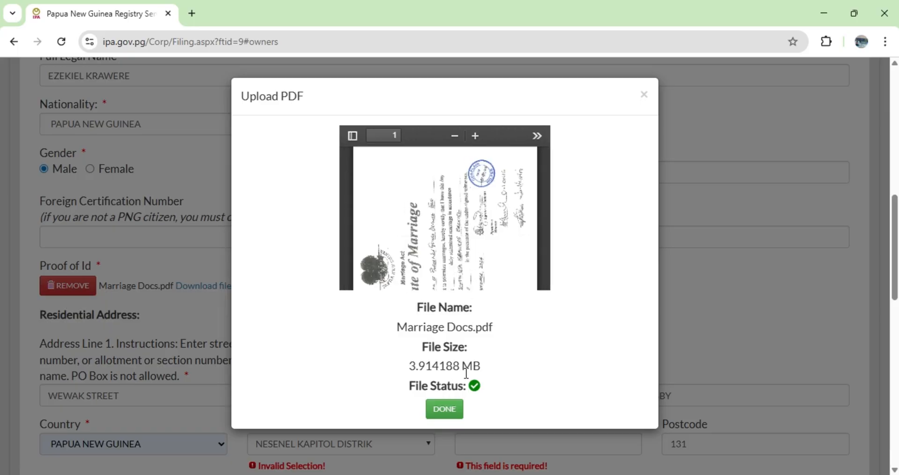
pyautogui.click(445, 410)
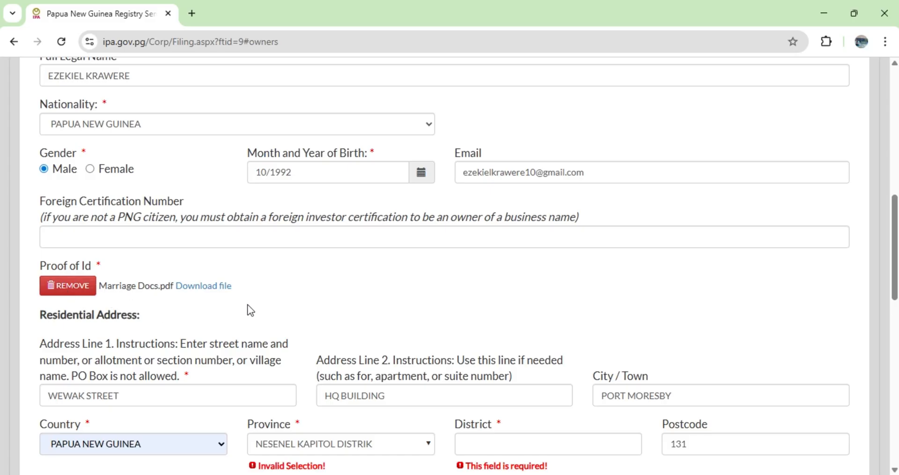
# Choose the province and district of the owner's residential address.
pyautogui.scroll(-1, 251, 311)
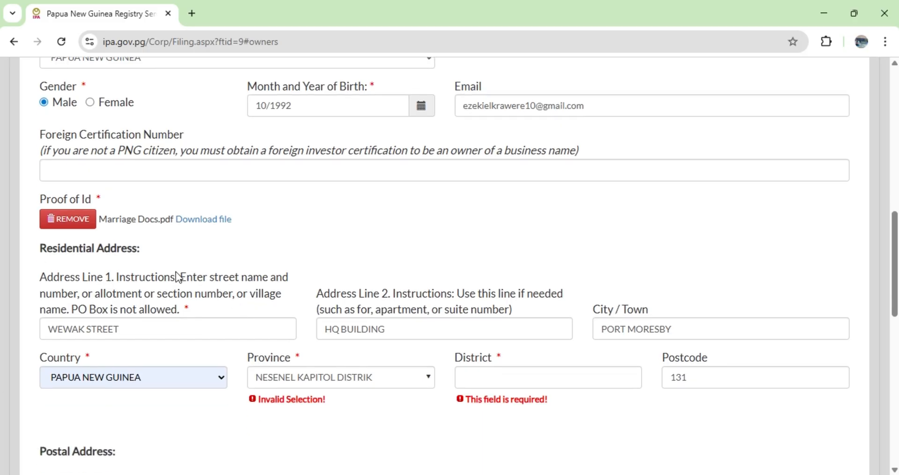
pyautogui.scroll(-1, 178, 278)
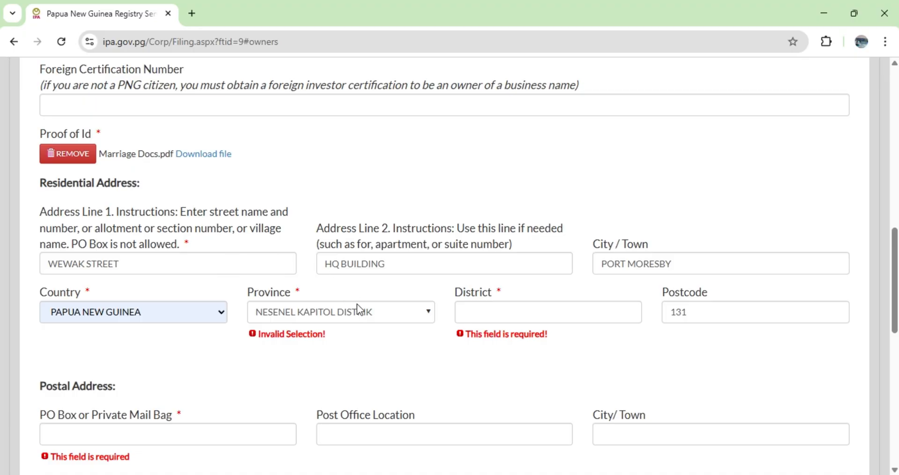
pyautogui.click(427, 311)
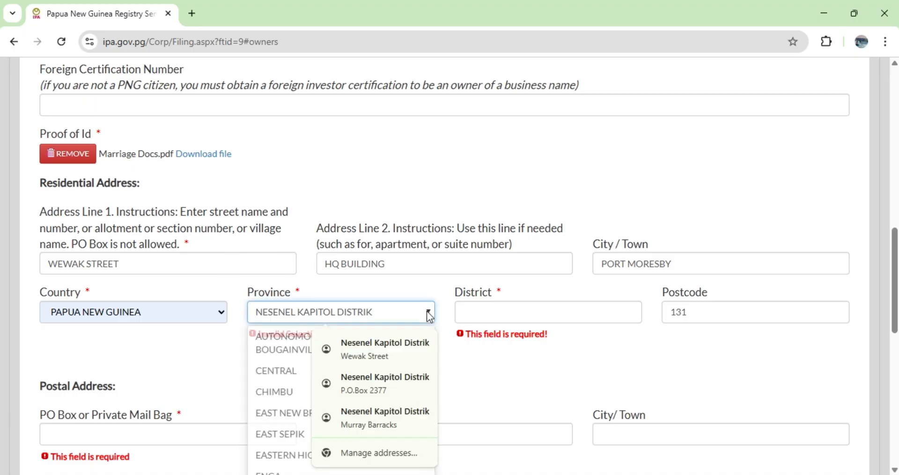
pyautogui.scroll(-5, 291, 389)
pyautogui.click(286, 398)
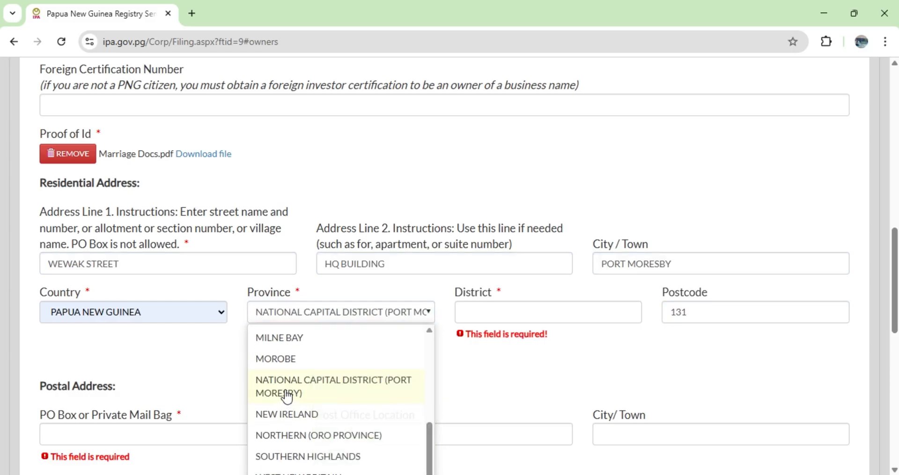
pyautogui.click(635, 312)
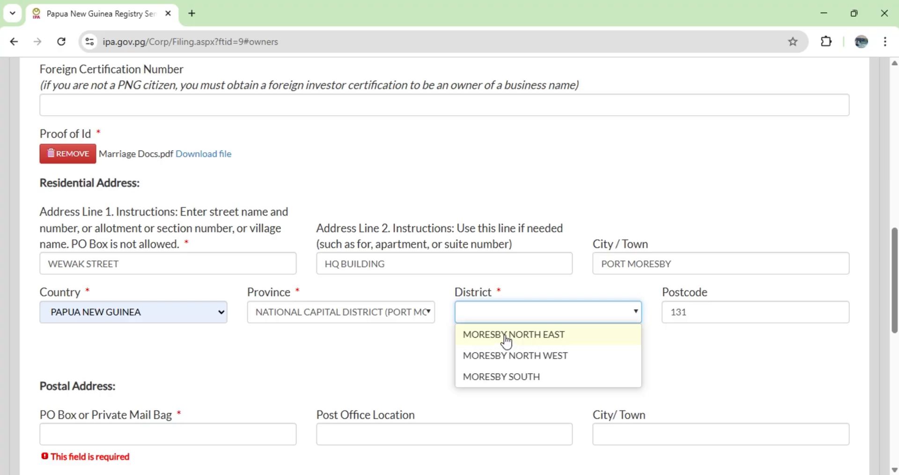
pyautogui.click(506, 340)
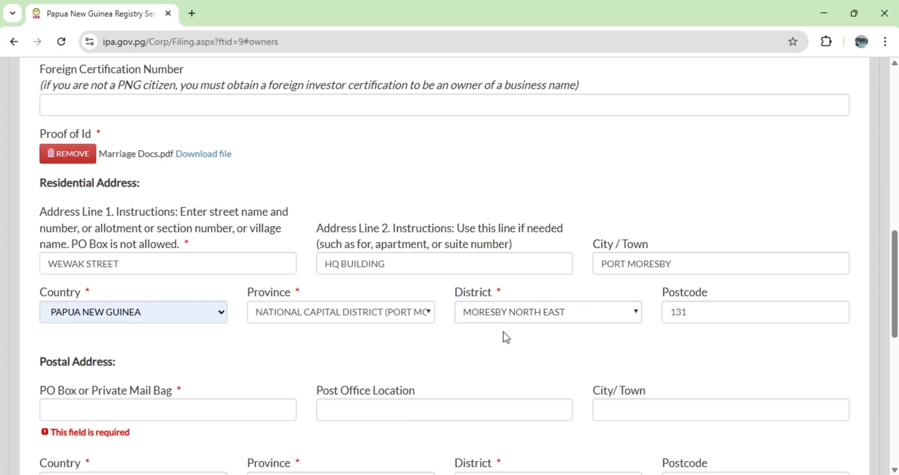
# Enter the PO box in the owner's postal address.
pyautogui.scroll(-1, 496, 340)
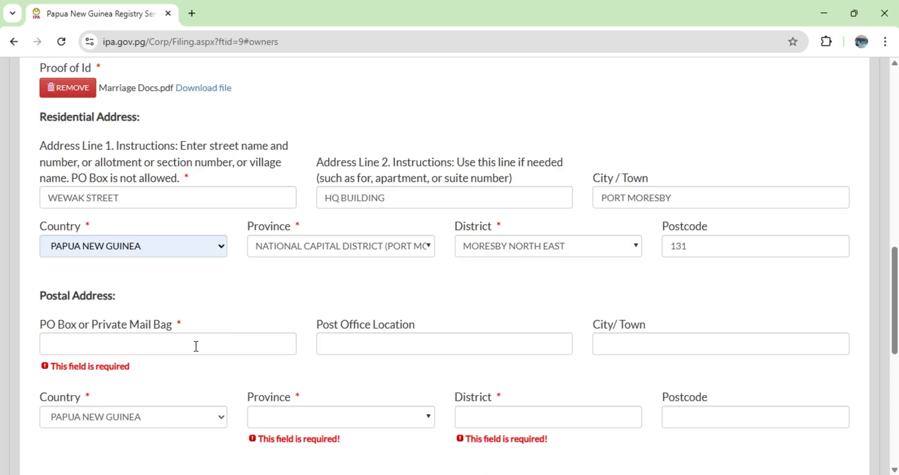
pyautogui.click(170, 350)
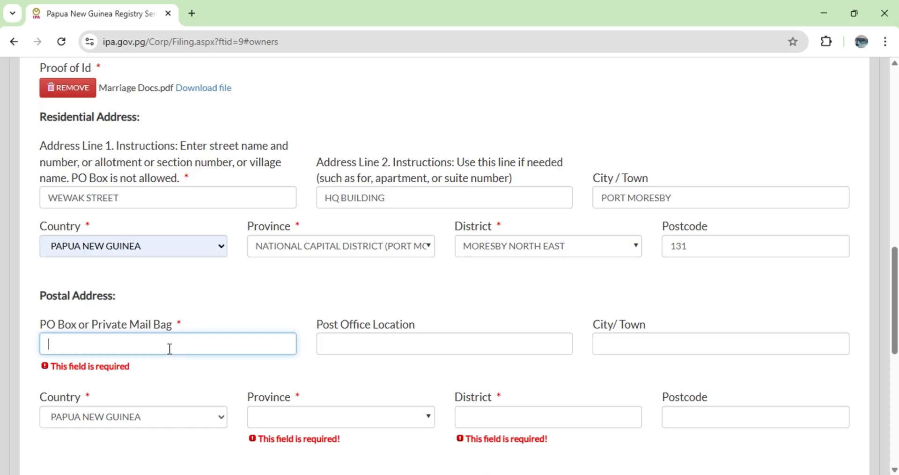
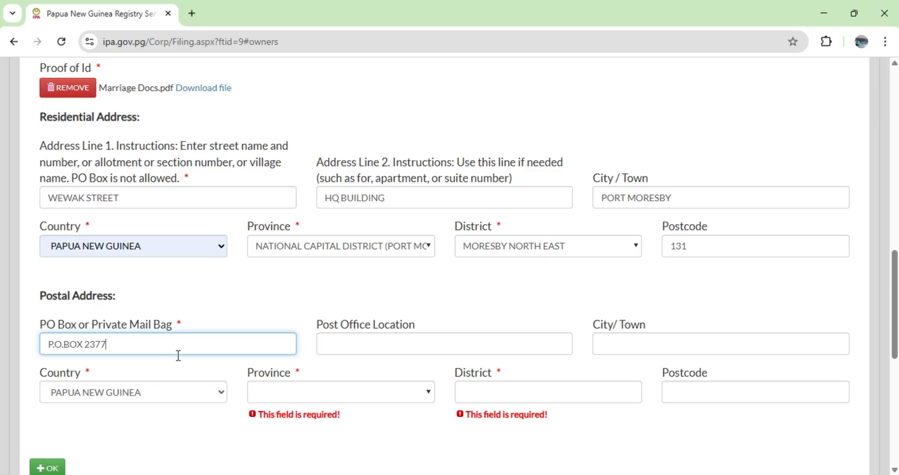
# Fill in the post office location and the city or town of the owner's postal address.
pyautogui.click(369, 345)
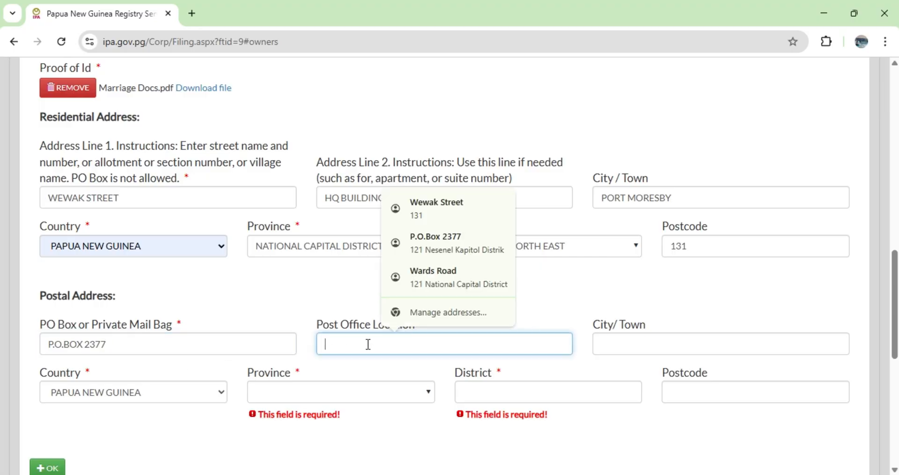
pyautogui.write('VISION CITY')
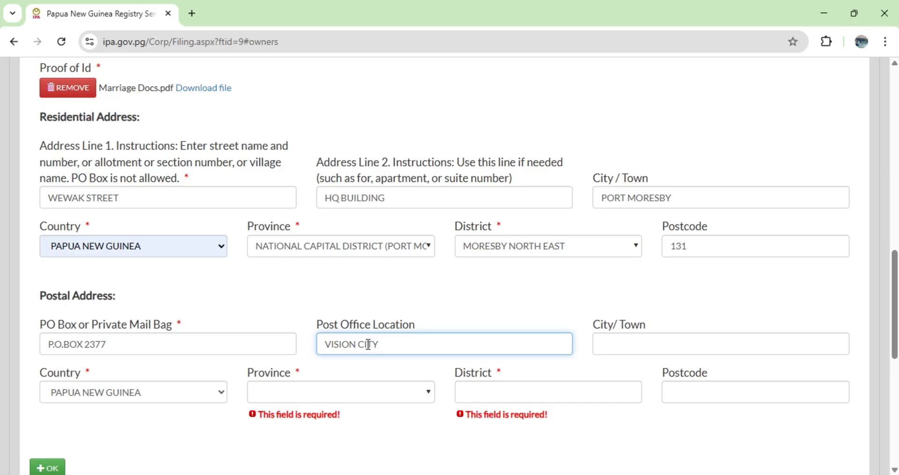
pyautogui.click(618, 342)
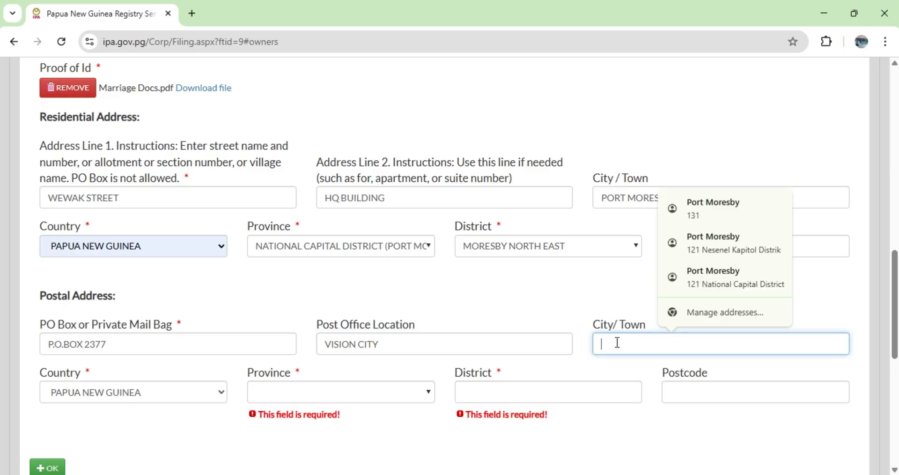
pyautogui.write('WA')
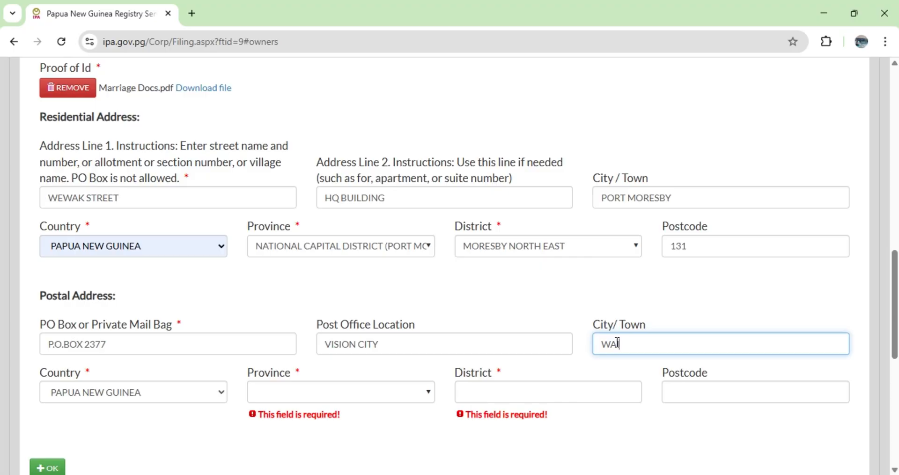
pyautogui.write('IGANI')
pyautogui.scroll(-3, 613, 337)
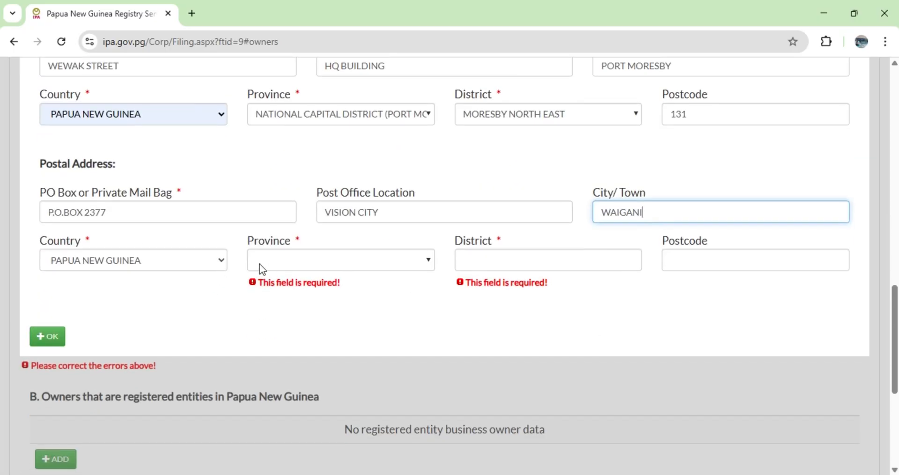
# Choose the province and district of the owner's postal address and enter its postcode.
pyautogui.click(428, 262)
pyautogui.scroll(-3, 284, 395)
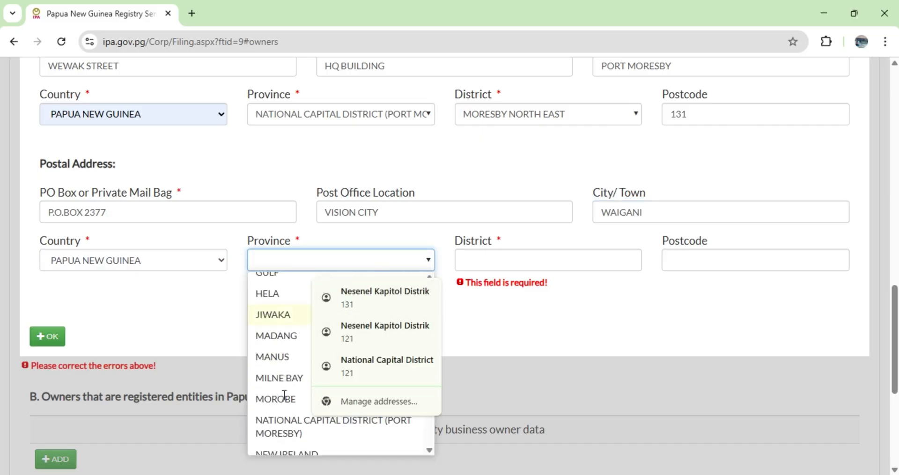
pyautogui.scroll(-1, 284, 395)
pyautogui.click(284, 398)
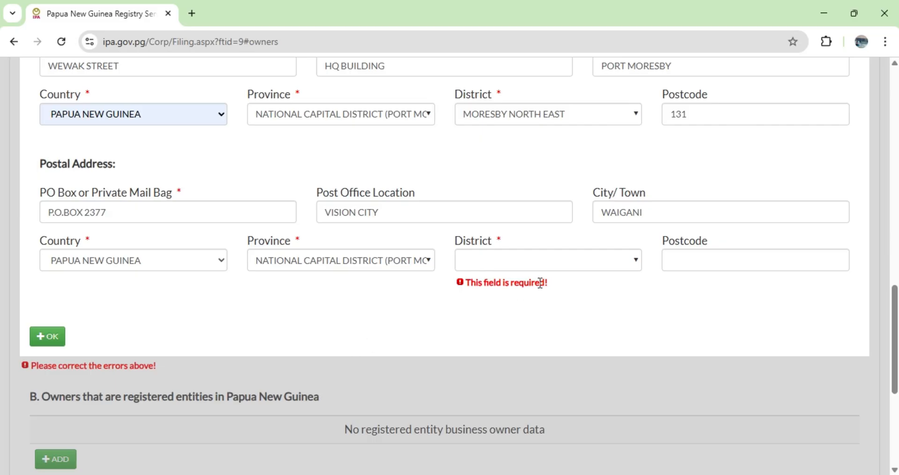
pyautogui.click(637, 261)
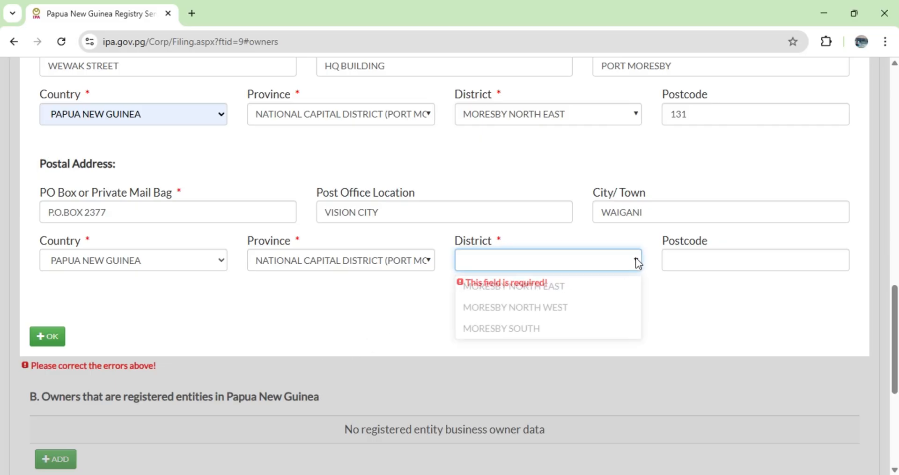
pyautogui.click(516, 304)
pyautogui.click(670, 258)
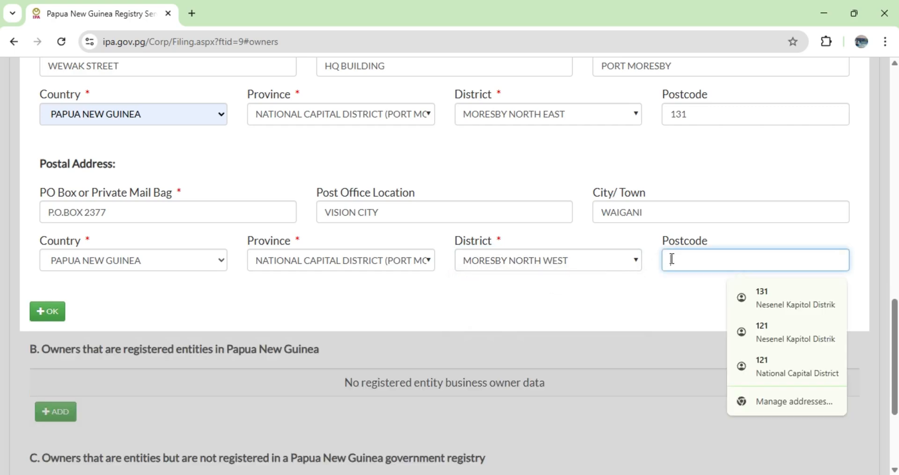
pyautogui.write('131')
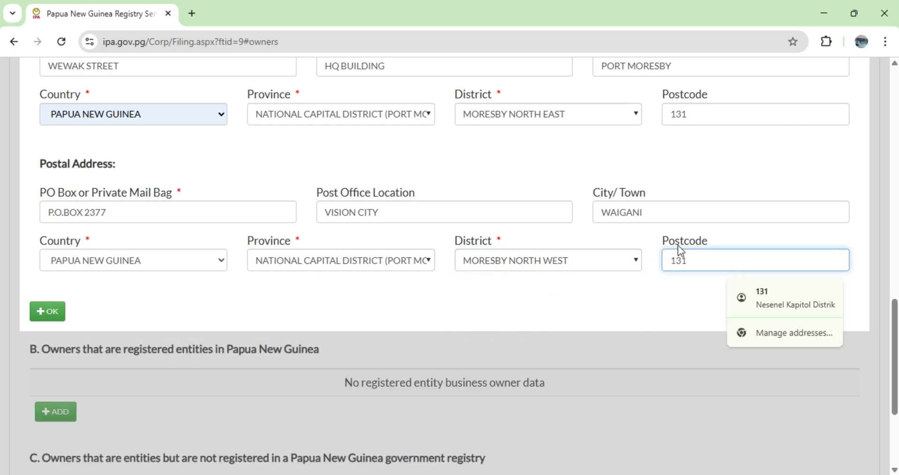
# Review the owner's residential and postal addresses and confirm the entry as a natural-person owner.
pyautogui.scroll(-1, 566, 242)
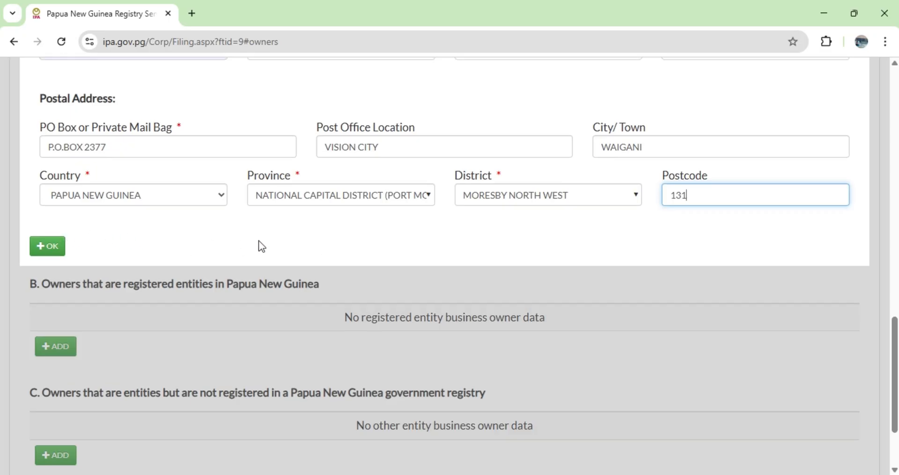
pyautogui.scroll(1, 256, 240)
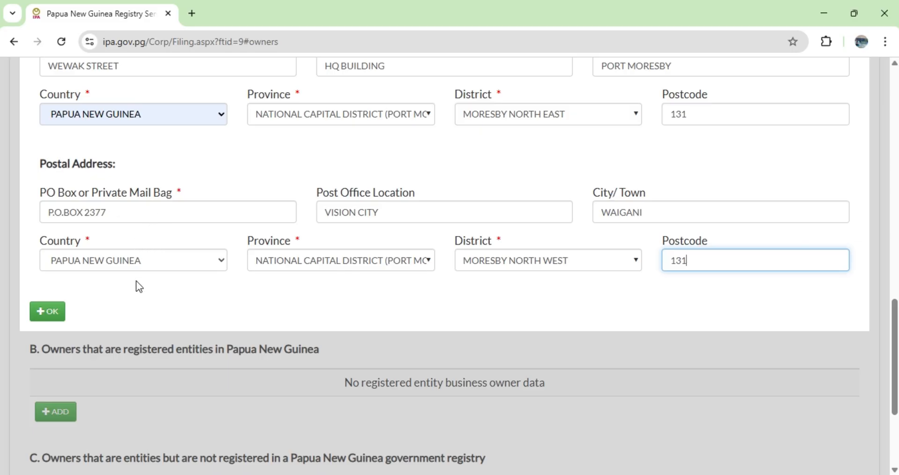
pyautogui.scroll(1, 155, 256)
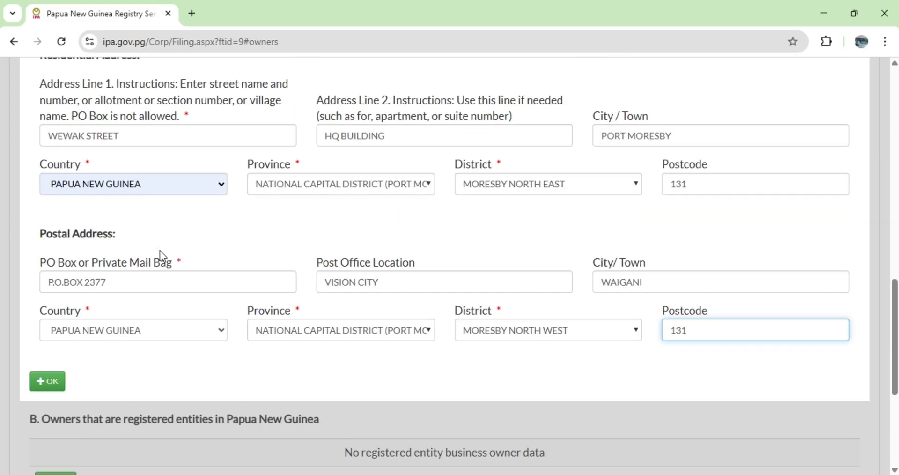
pyautogui.scroll(1, 159, 253)
pyautogui.scroll(-2, 159, 257)
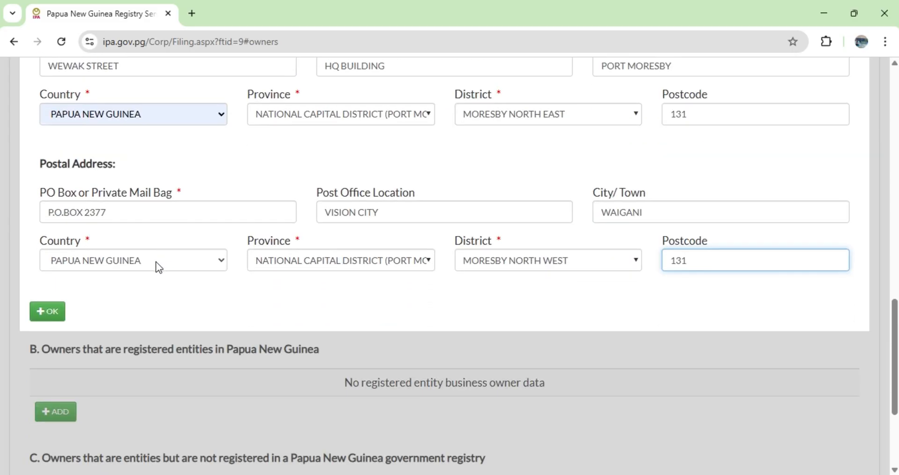
pyautogui.click(46, 319)
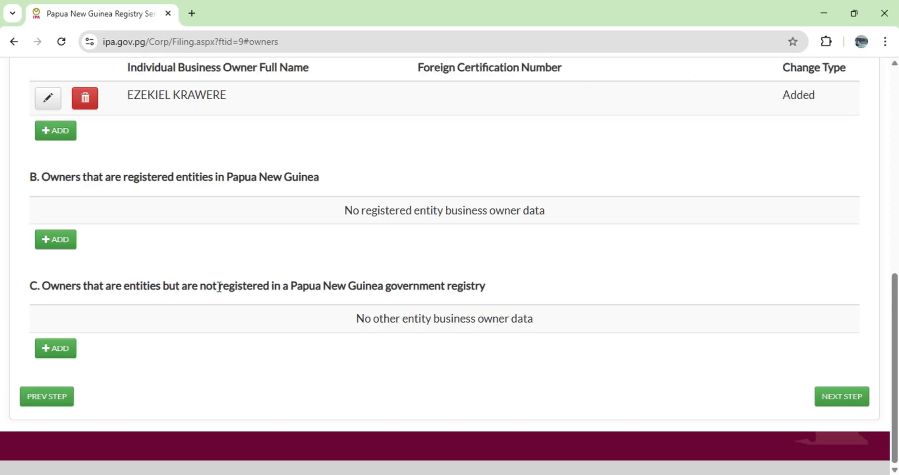
# Check the completed owner details in the Owners section and advance to the Business Activity section.
pyautogui.scroll(6, 219, 287)
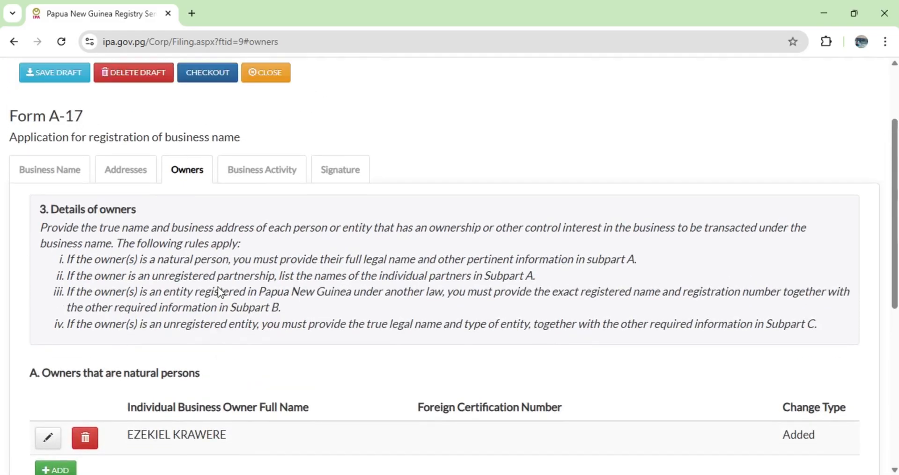
pyautogui.scroll(1, 218, 287)
pyautogui.scroll(-8, 225, 275)
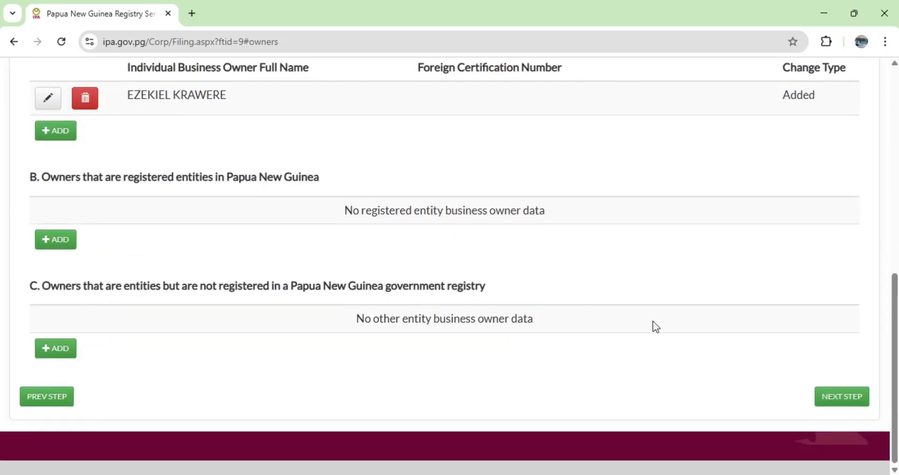
pyautogui.click(835, 406)
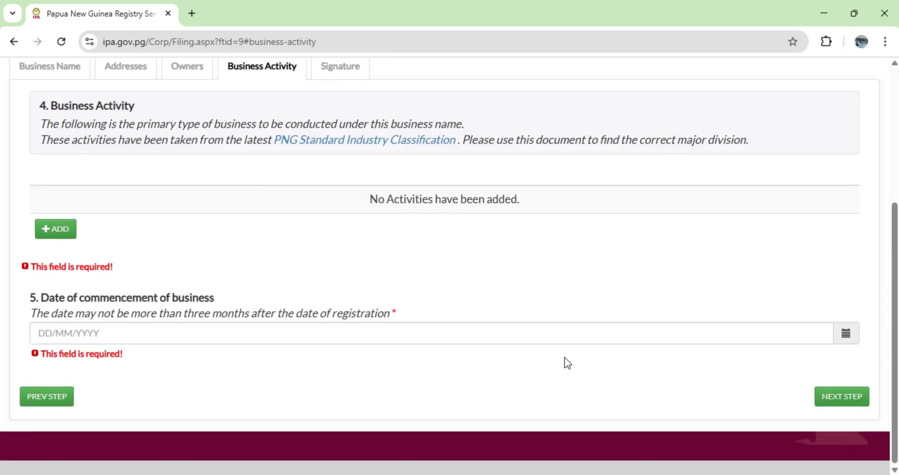
# Revisit the Owners section to recheck its rules and return to the Business Activity section.
pyautogui.scroll(5, 567, 363)
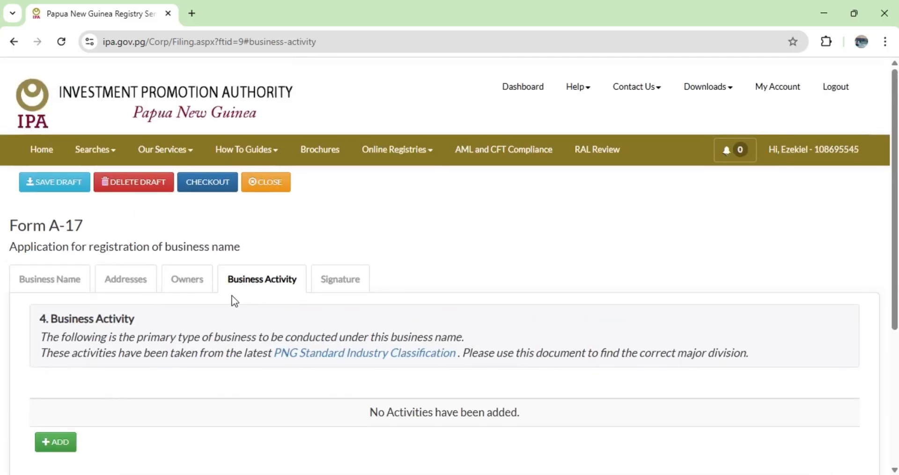
pyautogui.click(187, 284)
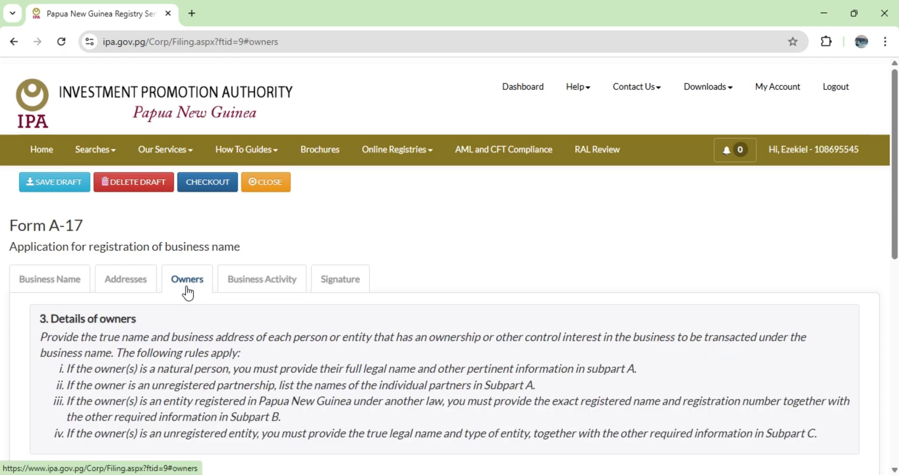
pyautogui.scroll(-2, 191, 307)
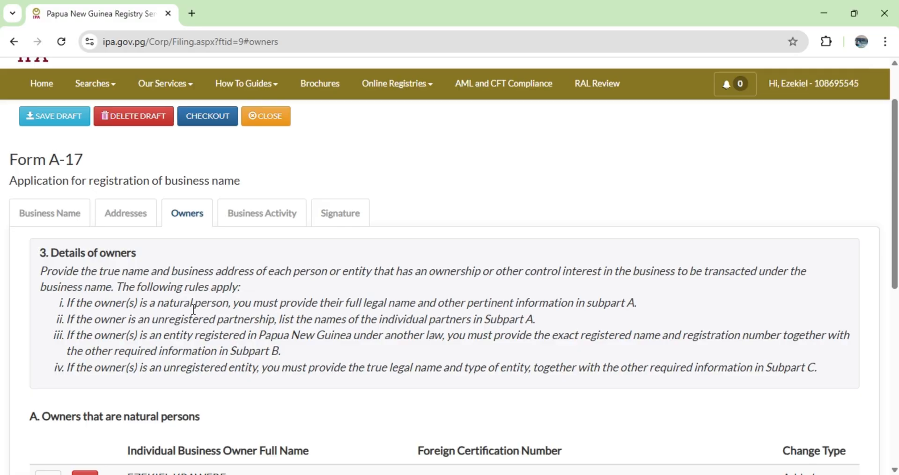
pyautogui.scroll(2, 194, 310)
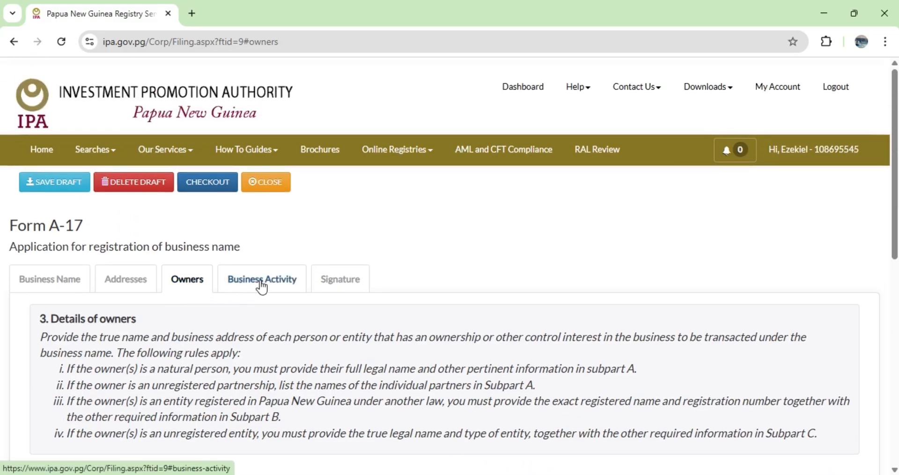
pyautogui.click(261, 281)
# Add a business activity with F - CONSTRUCTION as its major activity.
pyautogui.scroll(-4, 424, 293)
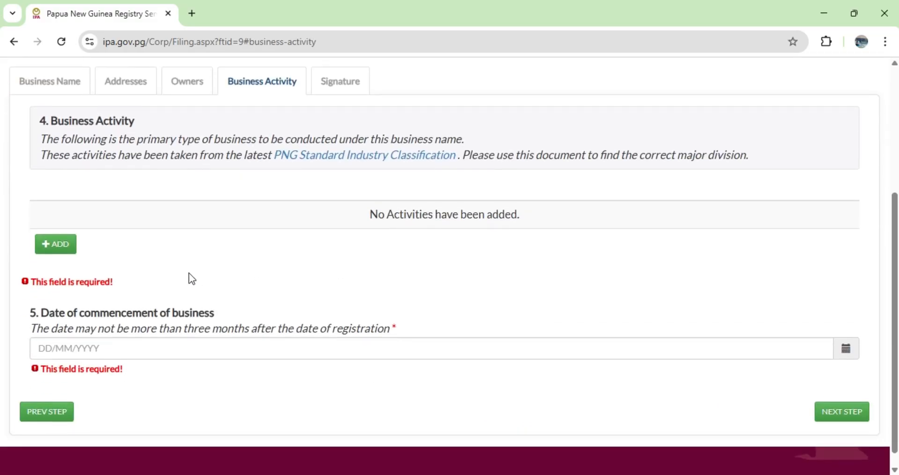
pyautogui.scroll(-1, 212, 252)
pyautogui.scroll(3, 212, 252)
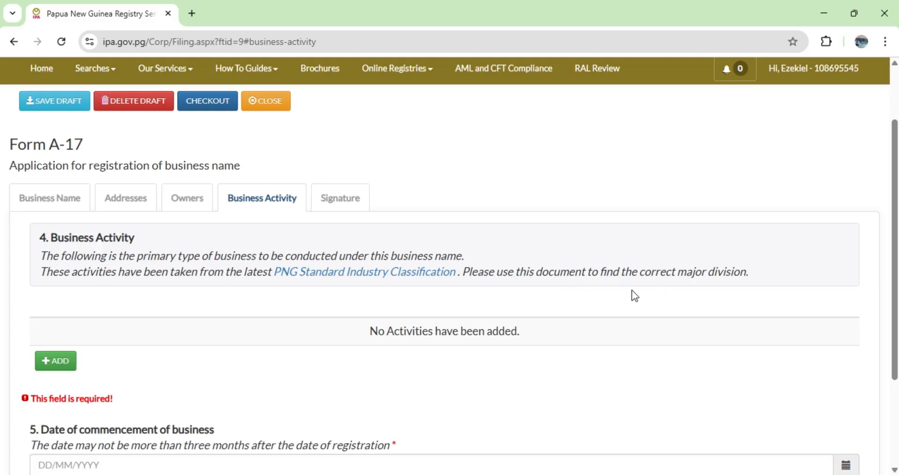
pyautogui.scroll(-1, 507, 288)
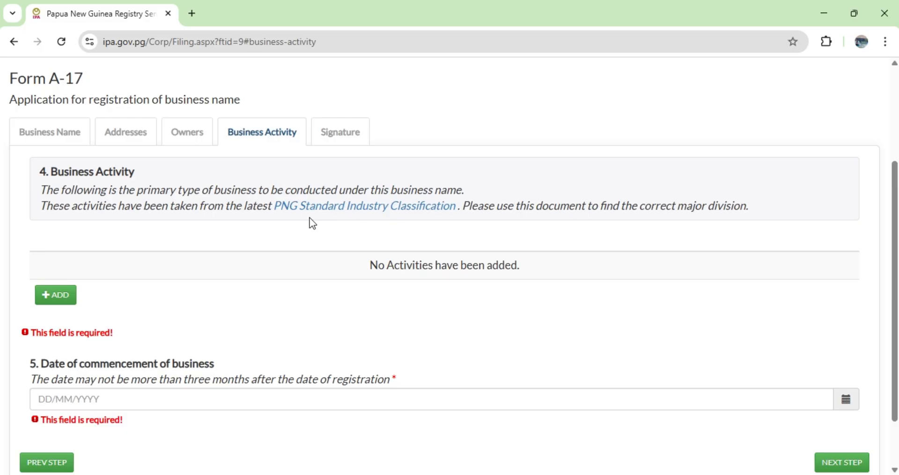
pyautogui.click(58, 299)
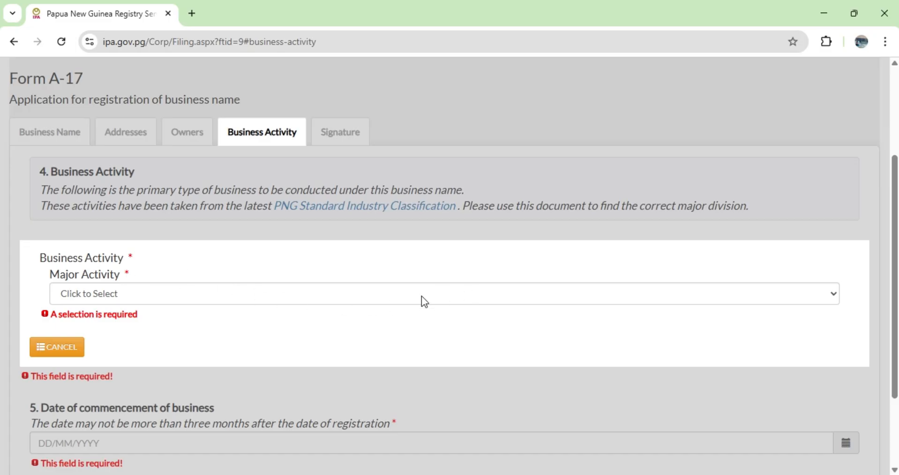
pyautogui.click(834, 293)
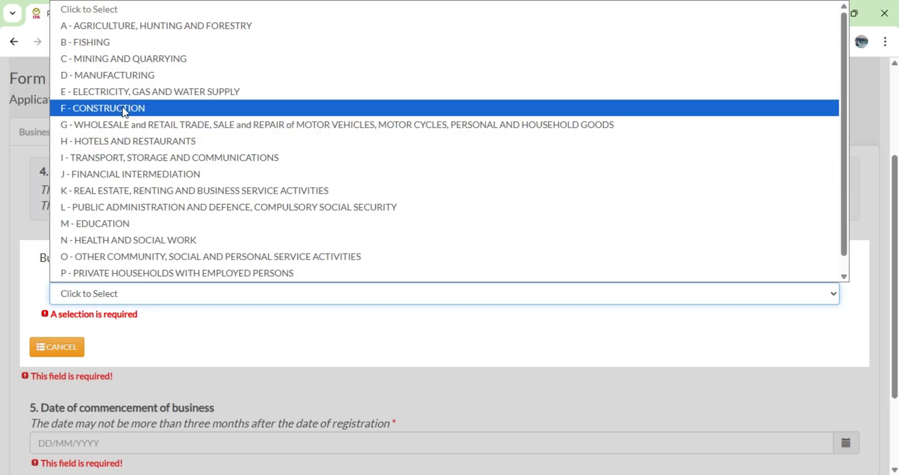
pyautogui.click(155, 108)
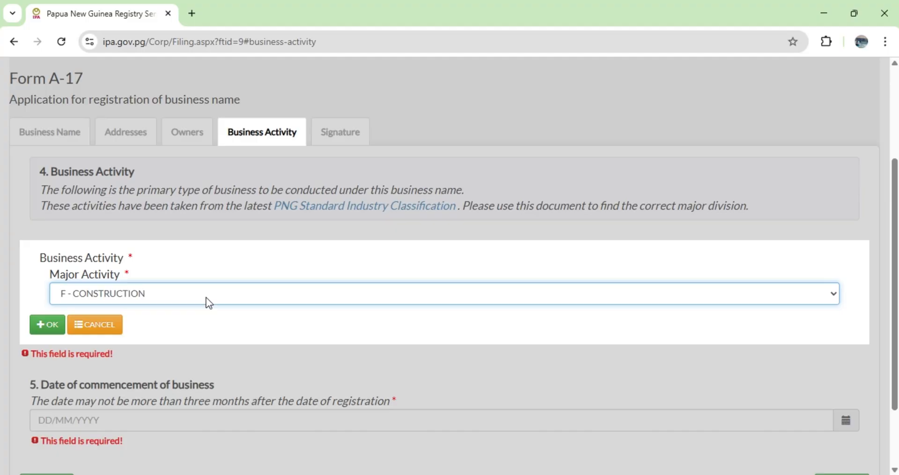
pyautogui.click(825, 296)
pyautogui.scroll(-1, 432, 206)
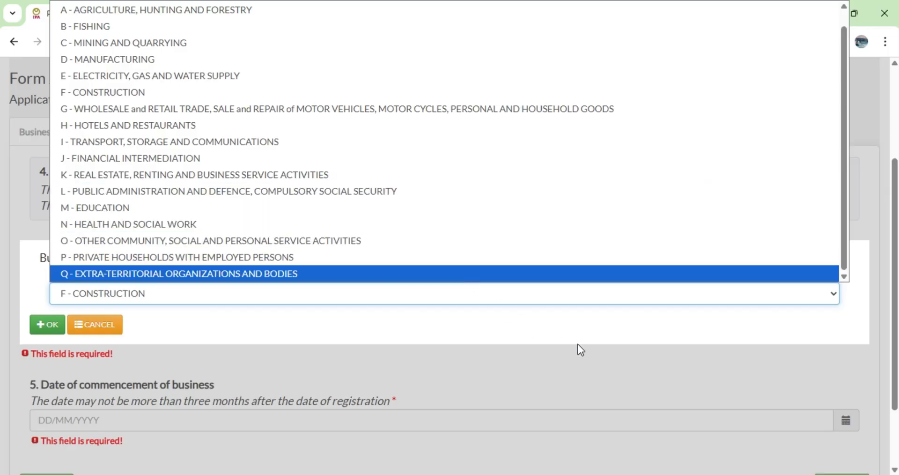
pyautogui.click(591, 331)
pyautogui.scroll(-1, 357, 249)
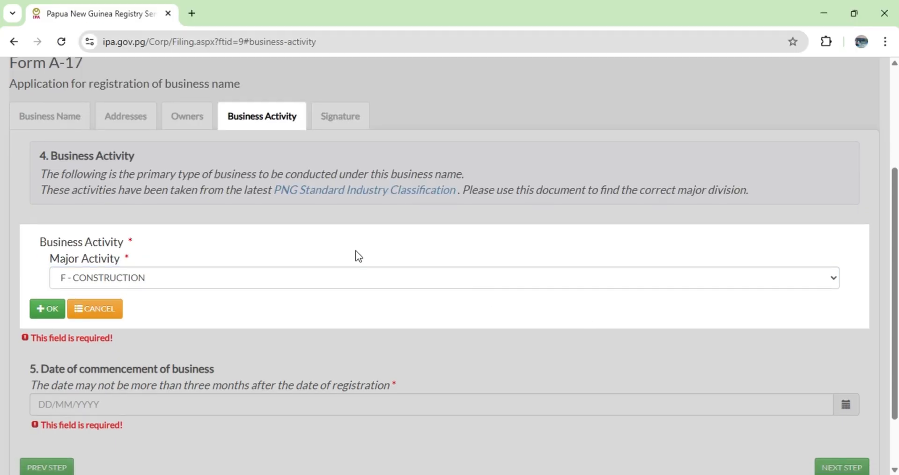
pyautogui.click(41, 262)
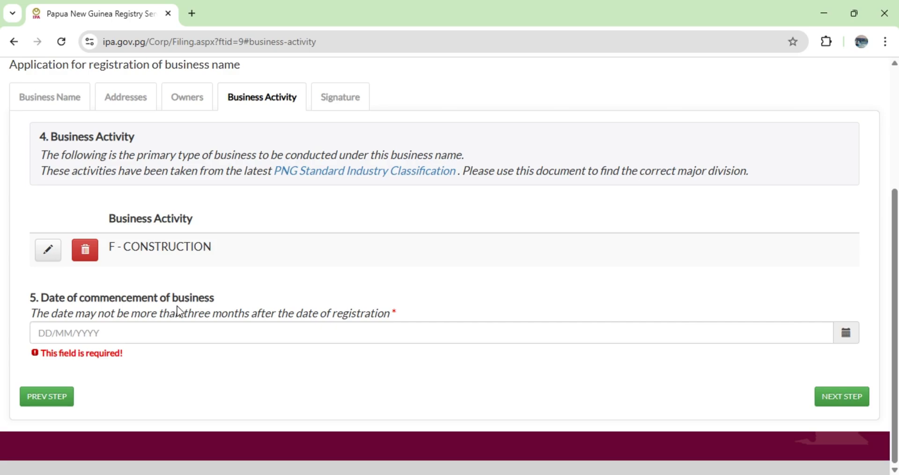
# Set the date of commencement of business to 05/01/2026.
pyautogui.click(849, 338)
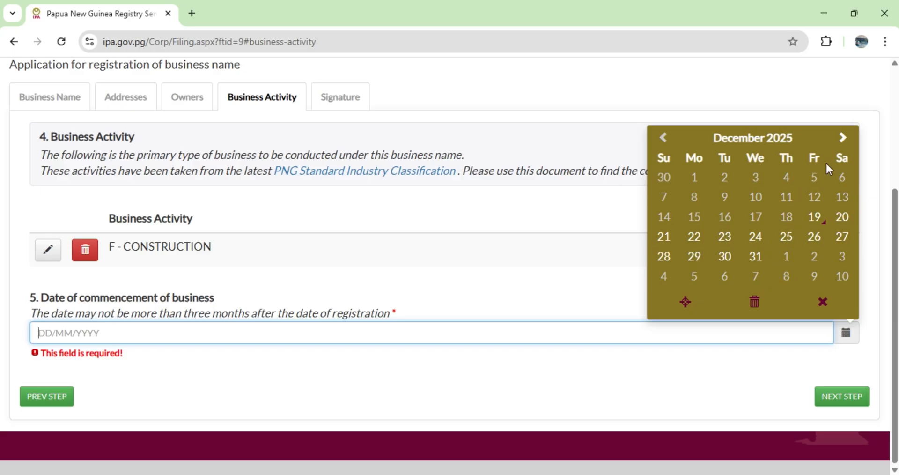
pyautogui.click(842, 142)
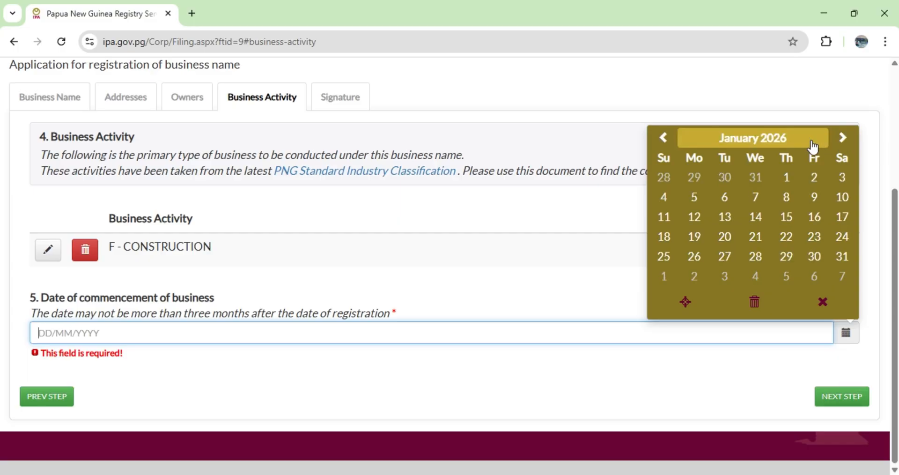
pyautogui.click(698, 199)
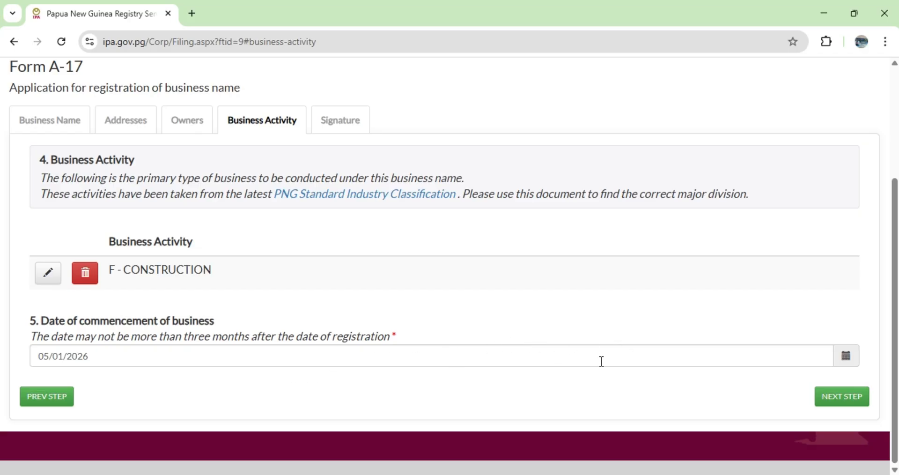
# Advance to the Signature section and certify the information as true and correct with the designation Owner.
pyautogui.click(828, 401)
pyautogui.scroll(1, 264, 218)
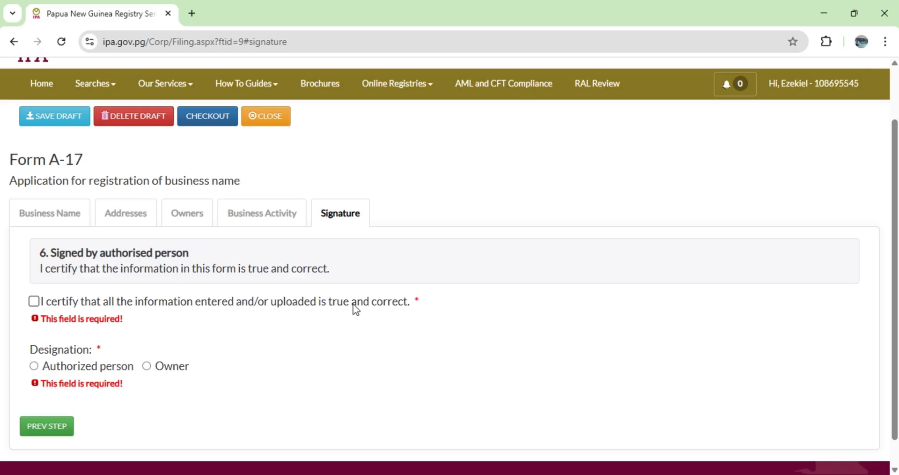
pyautogui.click(33, 302)
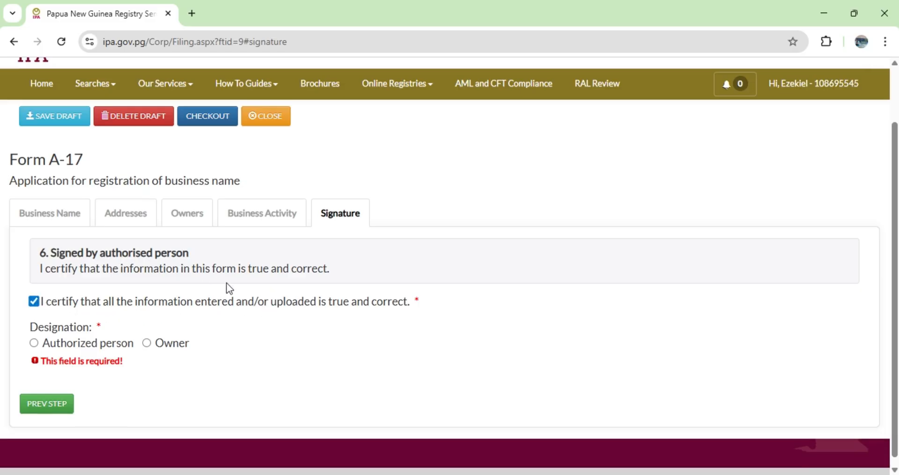
pyautogui.scroll(-1, 35, 335)
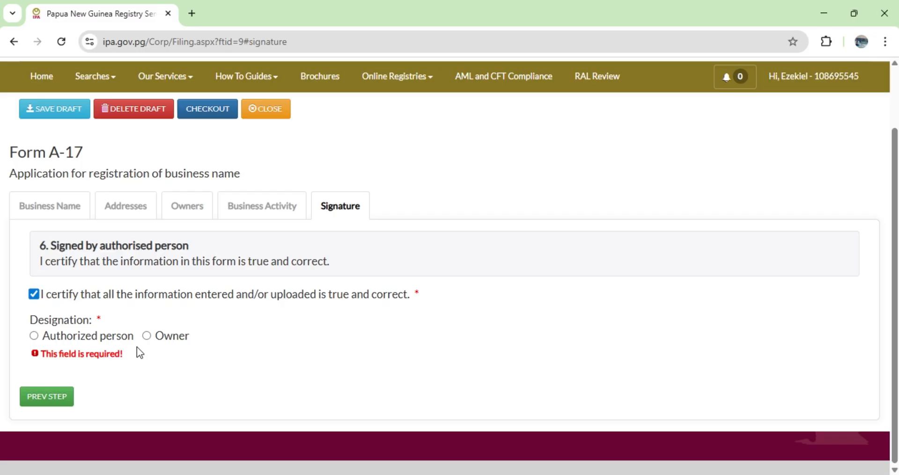
pyautogui.click(39, 337)
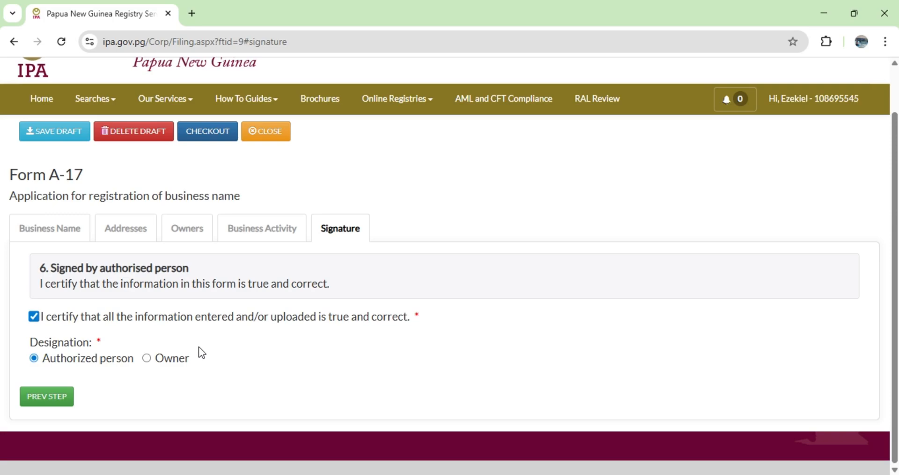
pyautogui.click(147, 359)
# Proceed to checkout for the application and review the fees and payment options.
pyautogui.click(207, 136)
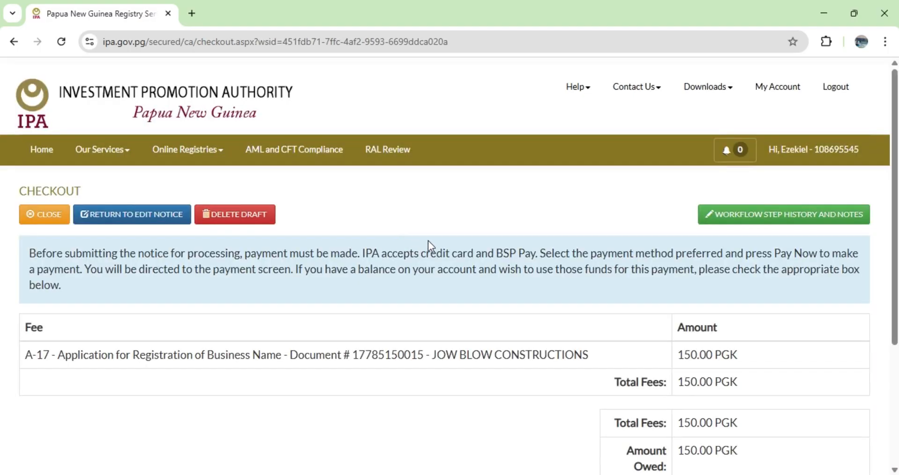
pyautogui.scroll(-3, 510, 237)
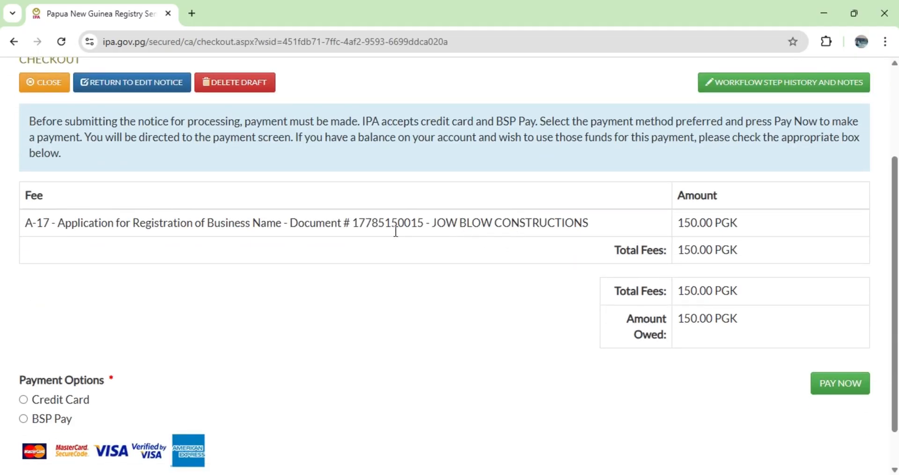
# Review the registration fee at checkout and select Credit Card as the payment option.
pyautogui.scroll(2, 482, 258)
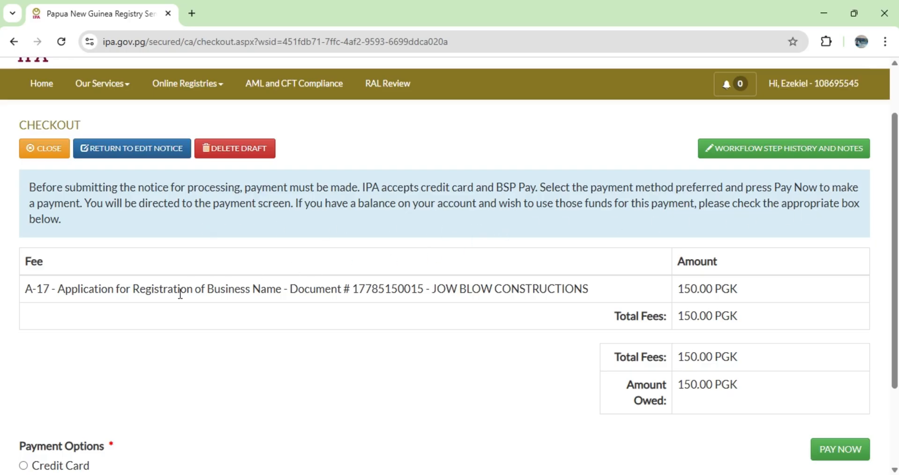
pyautogui.scroll(-1, 492, 298)
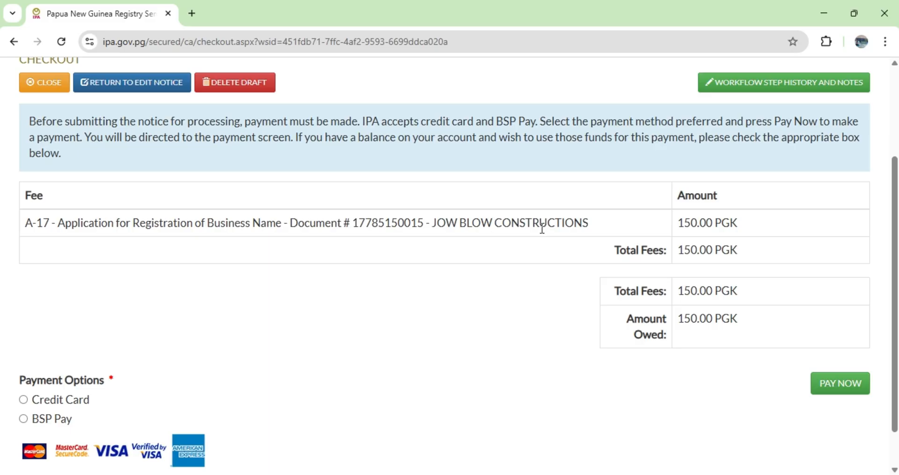
pyautogui.scroll(-1, 539, 295)
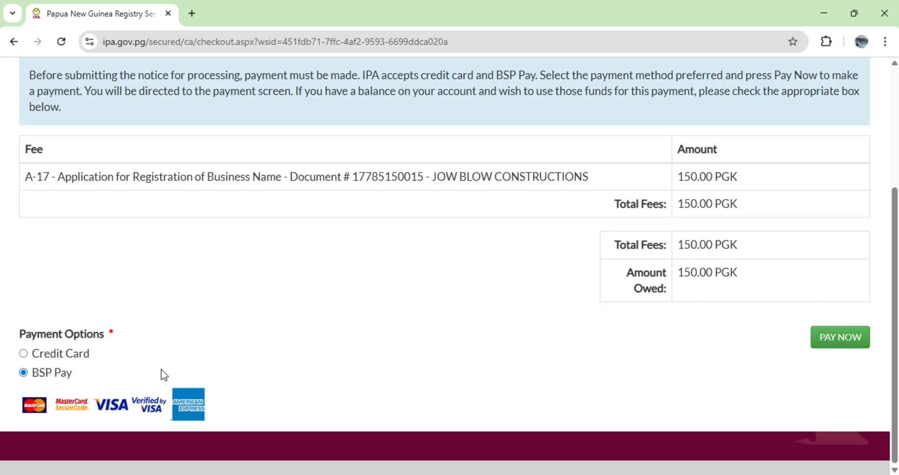
pyautogui.scroll(1, 220, 348)
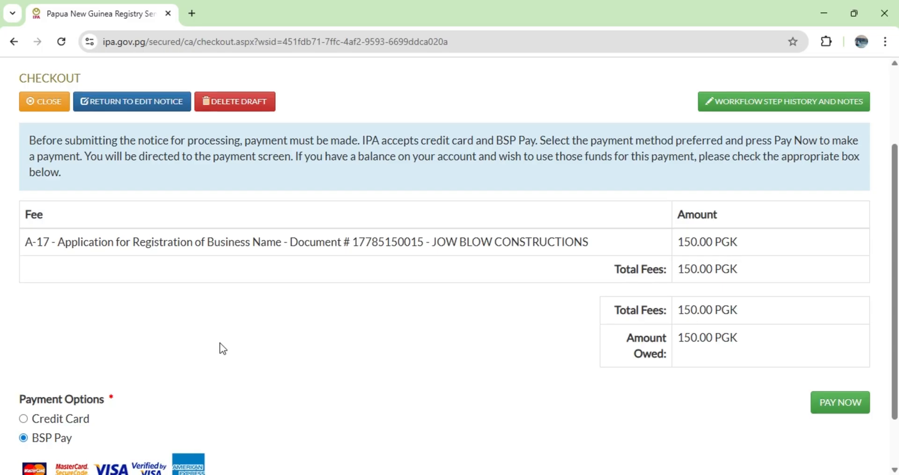
pyautogui.scroll(-1, 214, 333)
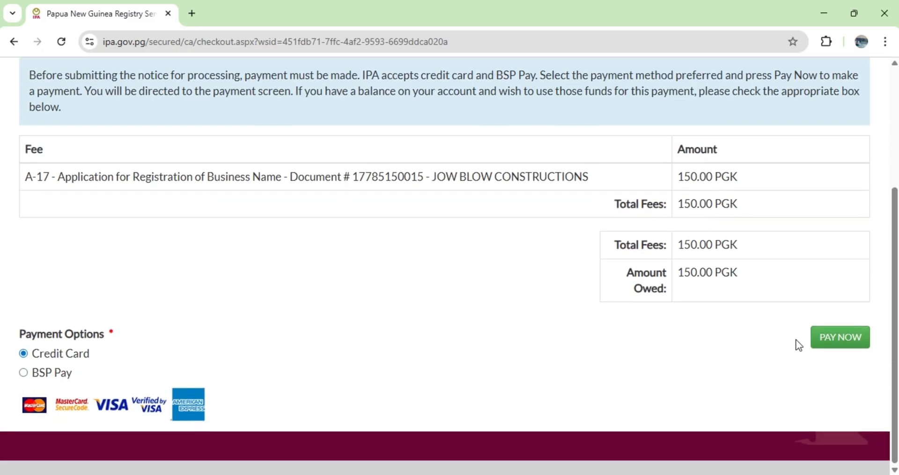
pyautogui.scroll(1, 617, 337)
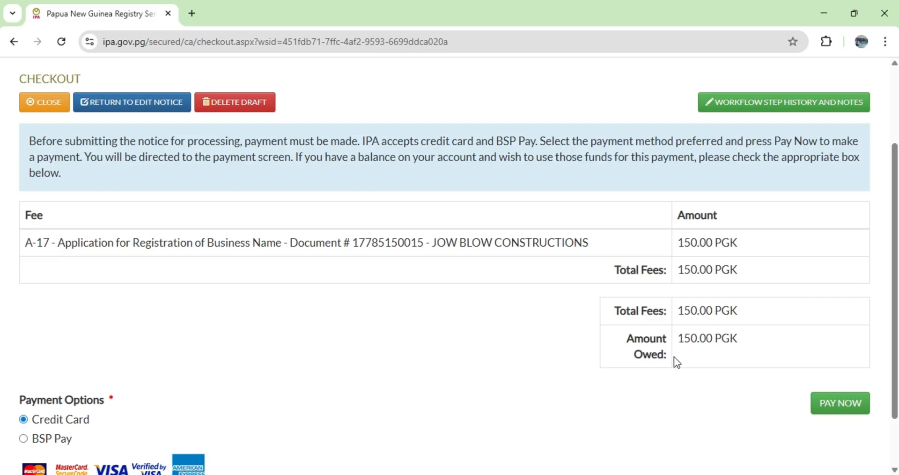
pyautogui.press('Tab')
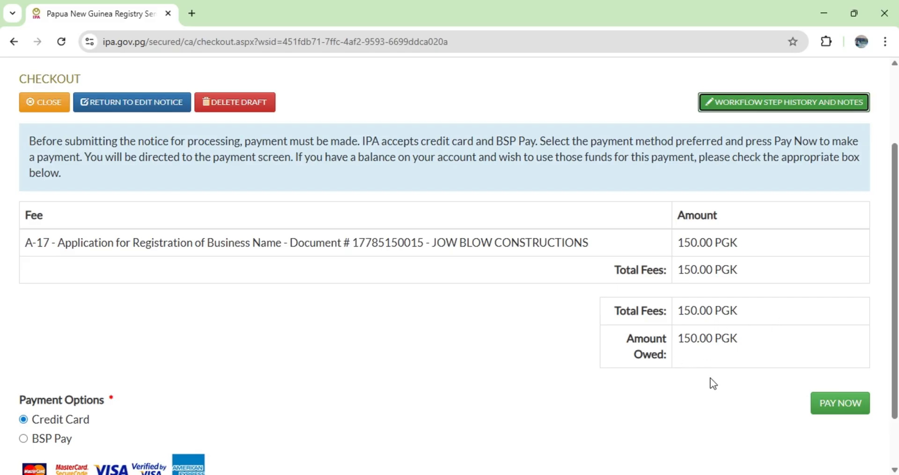